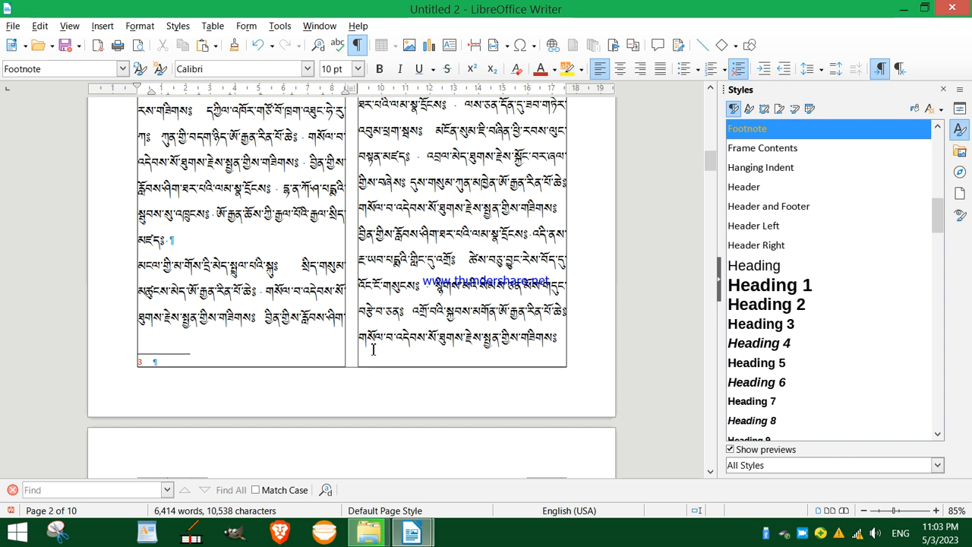
- Enter "བཀྲ་ཤིས་བདེ་ལེགས།" as the text of footnote 3 on page 2
text(ཀག)
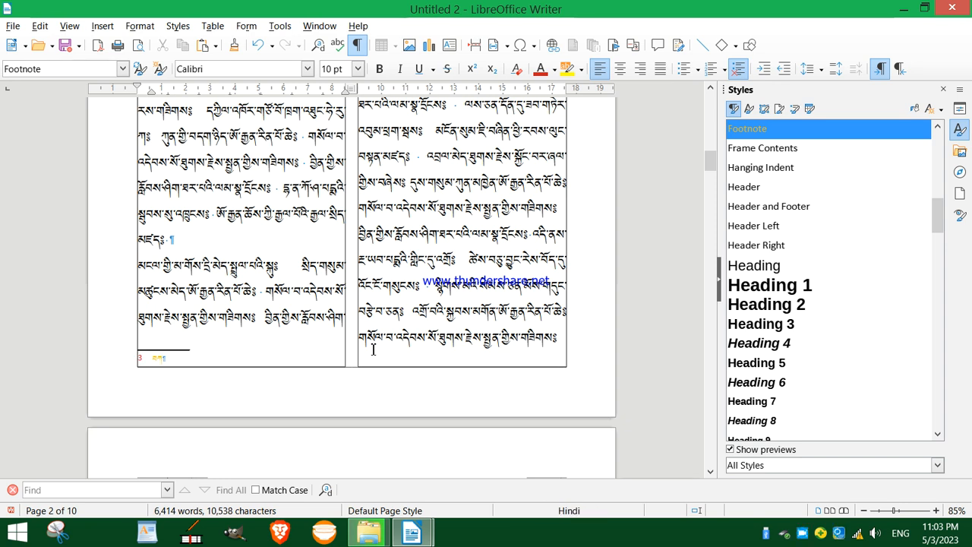
text(ྲ་ཤིས་བདེ་ལེགས)
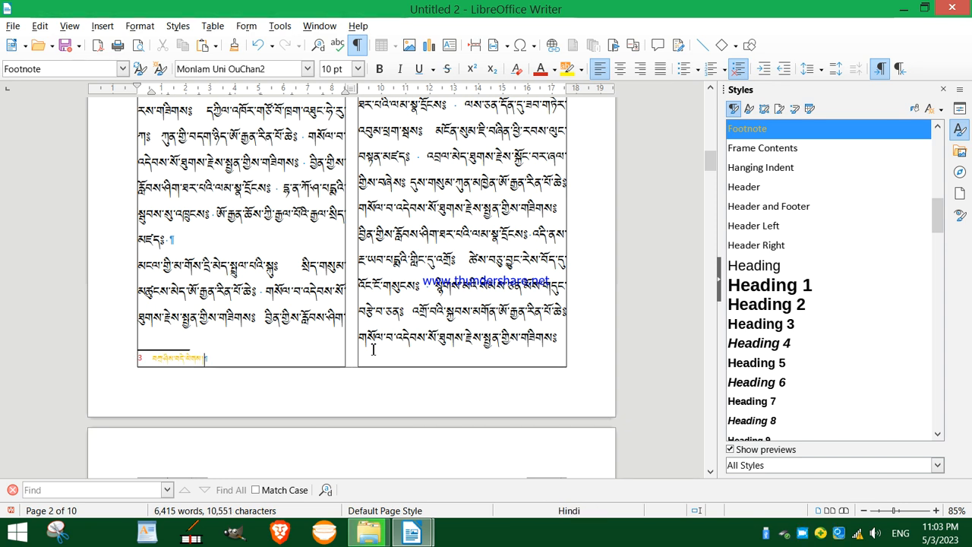
- Modify the Footnote paragraph style so that its font color is Black
right_click(746, 130)
click(795, 151)
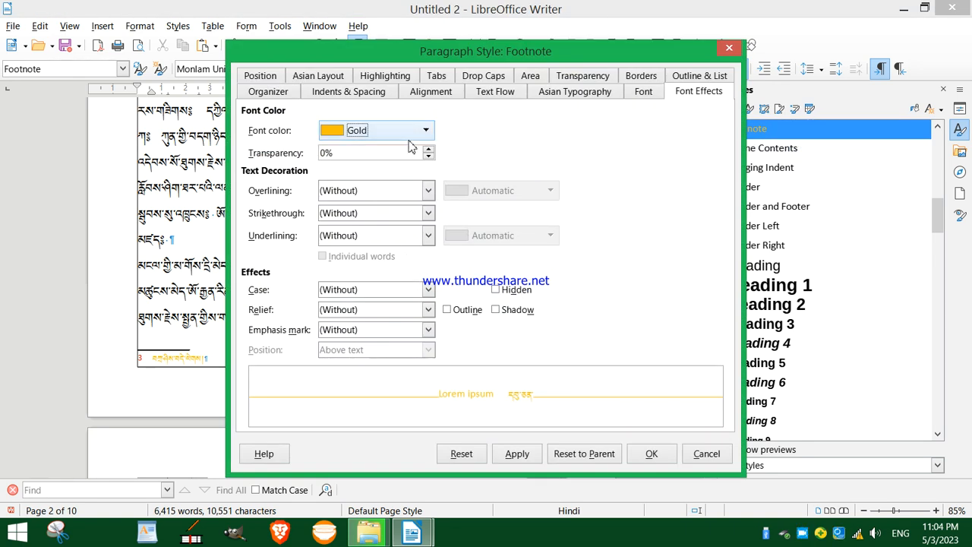
click(426, 131)
click(328, 200)
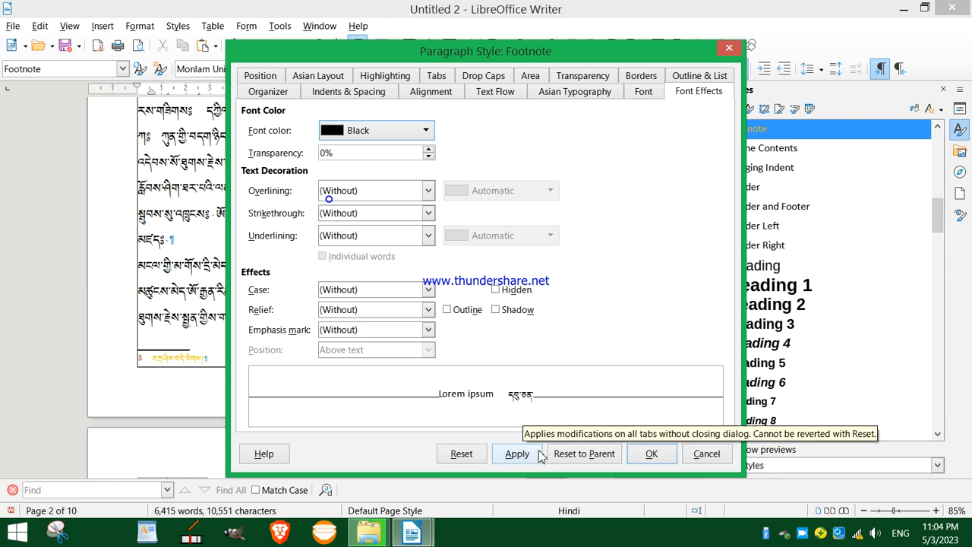
click(517, 453)
click(651, 455)
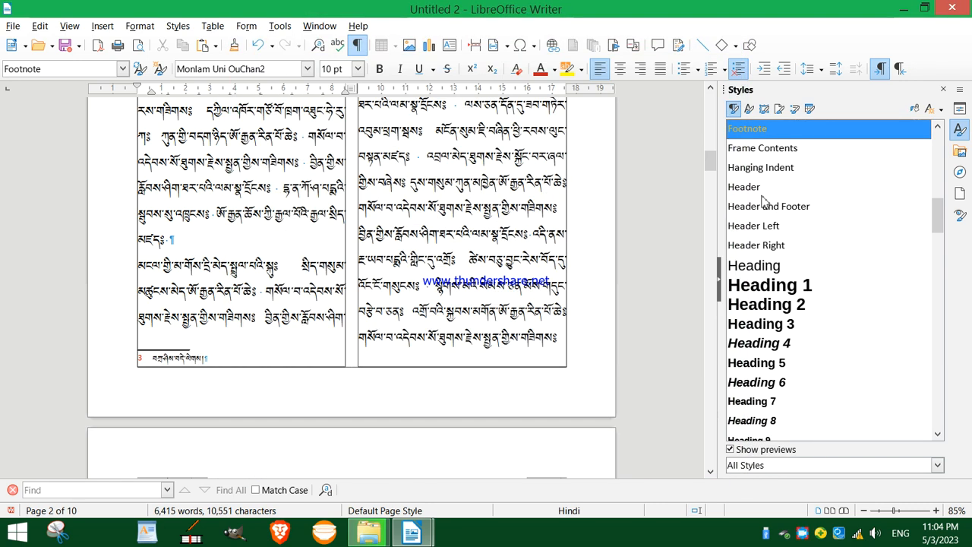
- Show the character styles and remove the red font color from the Footnote Anchor style
click(749, 109)
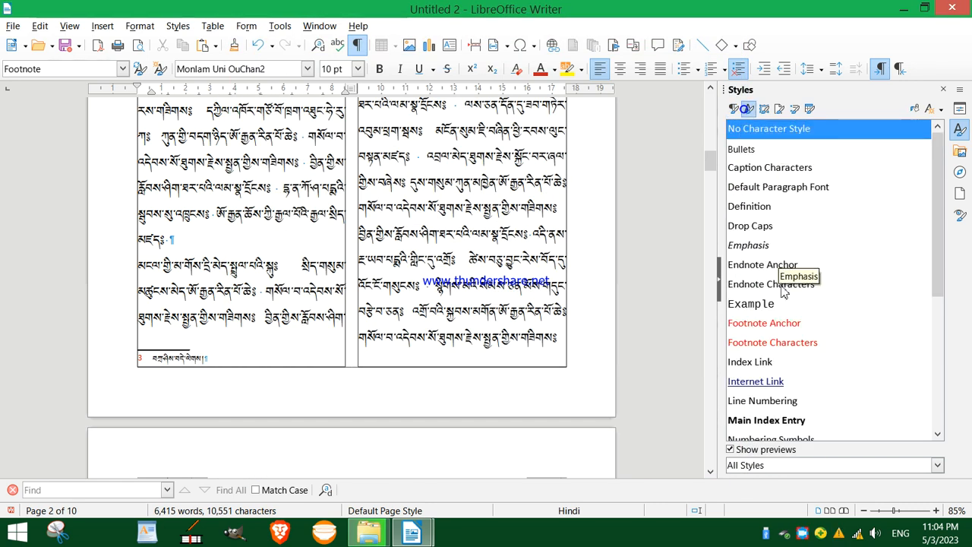
right_click(760, 325)
click(794, 347)
- Modify the Footnote Characters character style so that its font color is Automatic
right_click(795, 343)
click(800, 367)
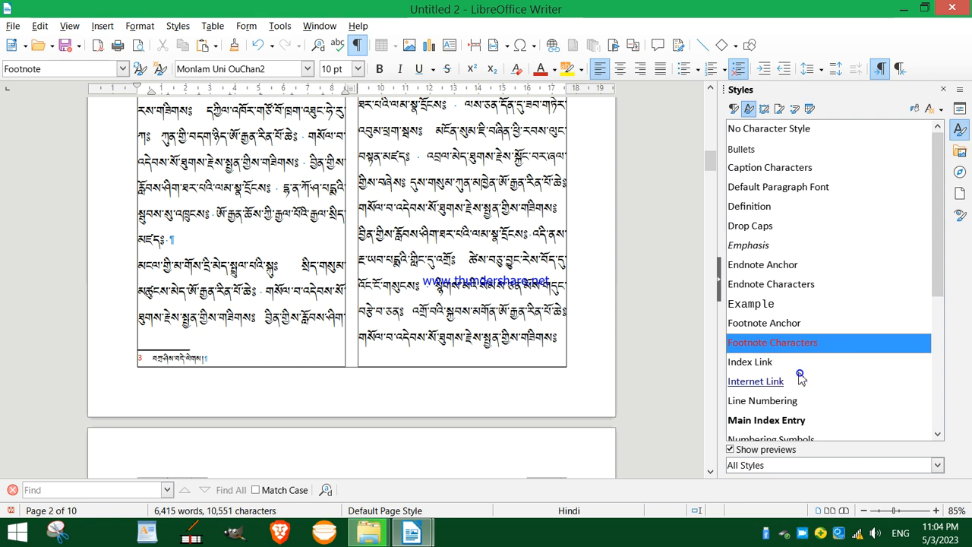
click(430, 123)
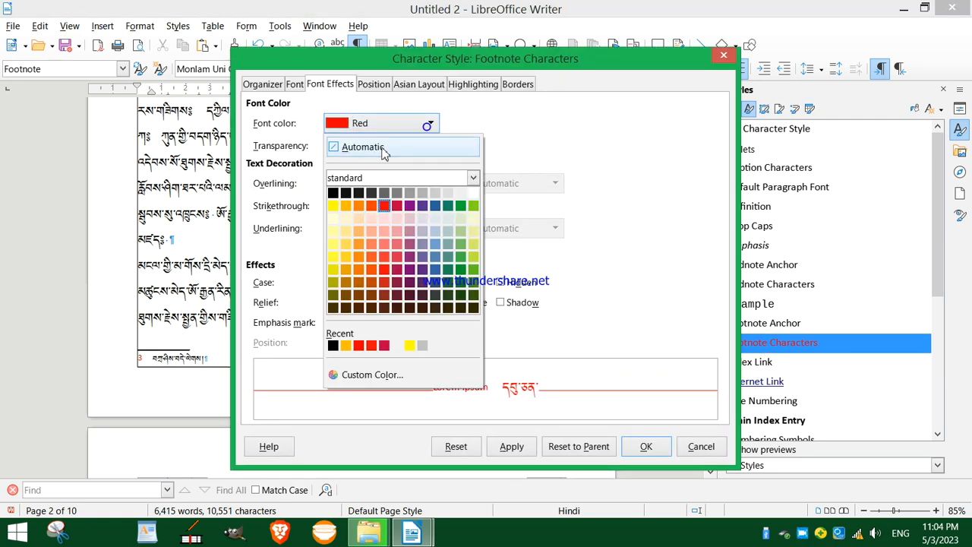
click(381, 147)
click(512, 447)
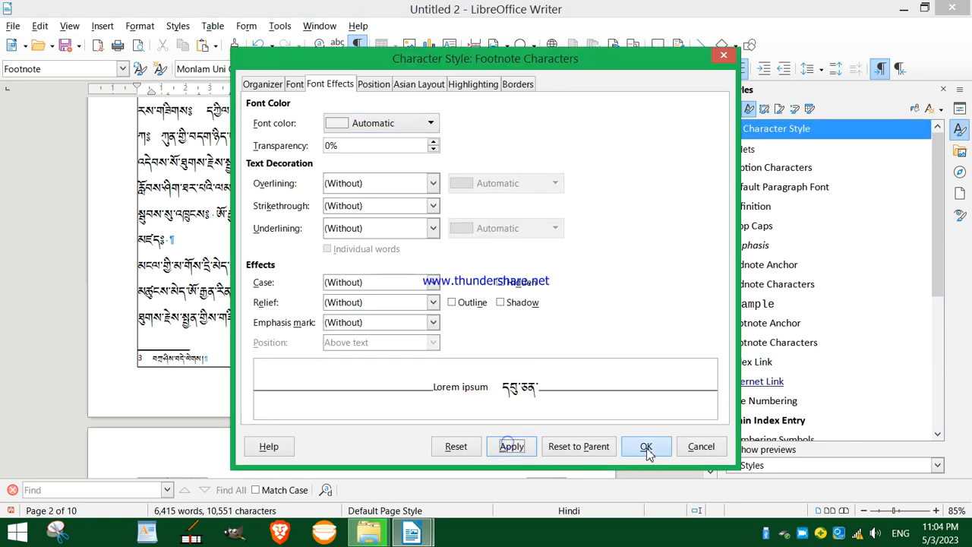
click(646, 447)
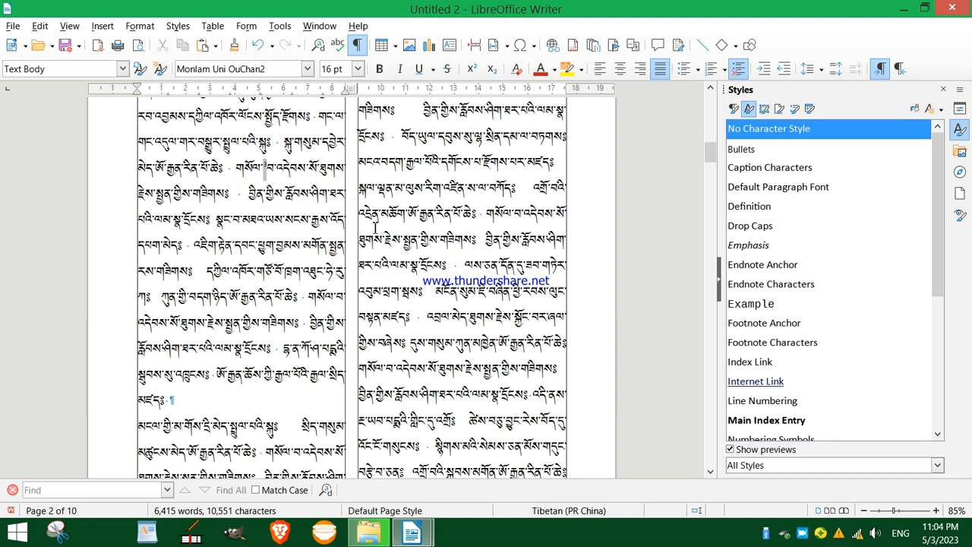
- Review the Footnote Anchor style's position and font settings and set its font color to red
click(753, 325)
right_click(752, 325)
click(783, 351)
click(593, 100)
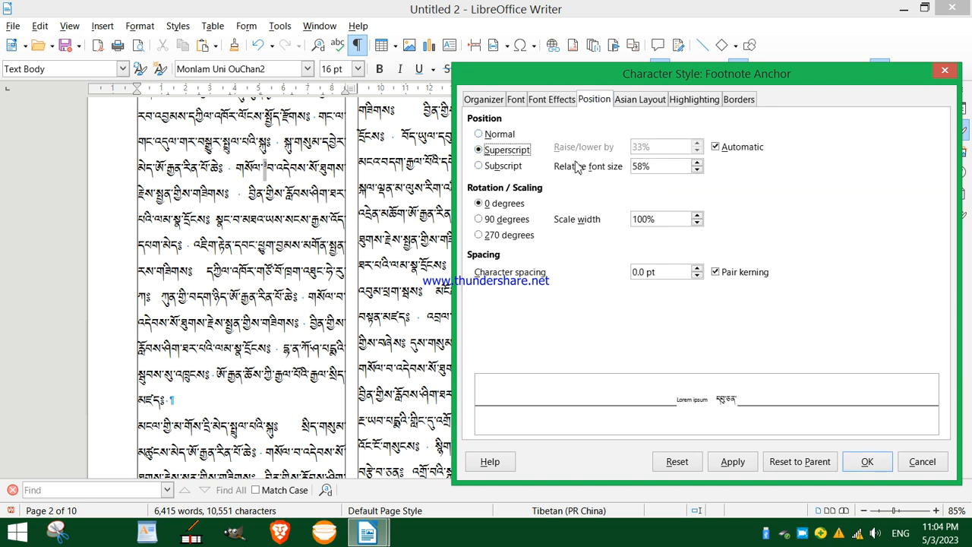
click(516, 102)
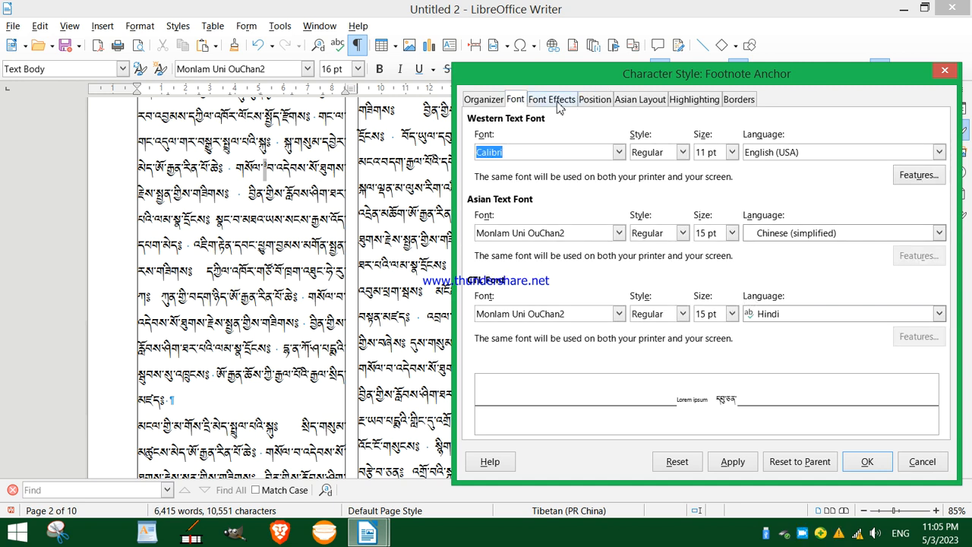
key(Escape)
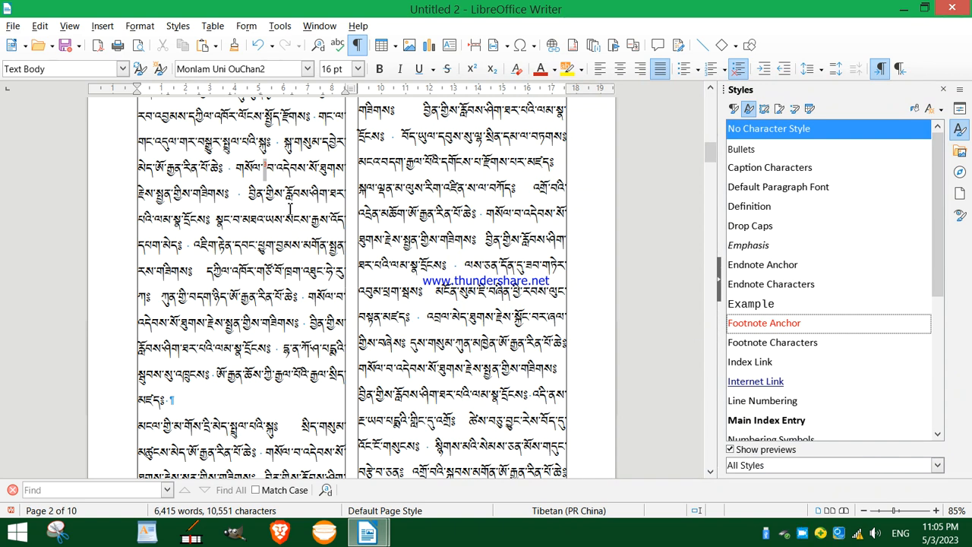
- Open the Footnote Characters style for modification and set its Asian text font to Times New Roman
scroll(303, 274, down, 5)
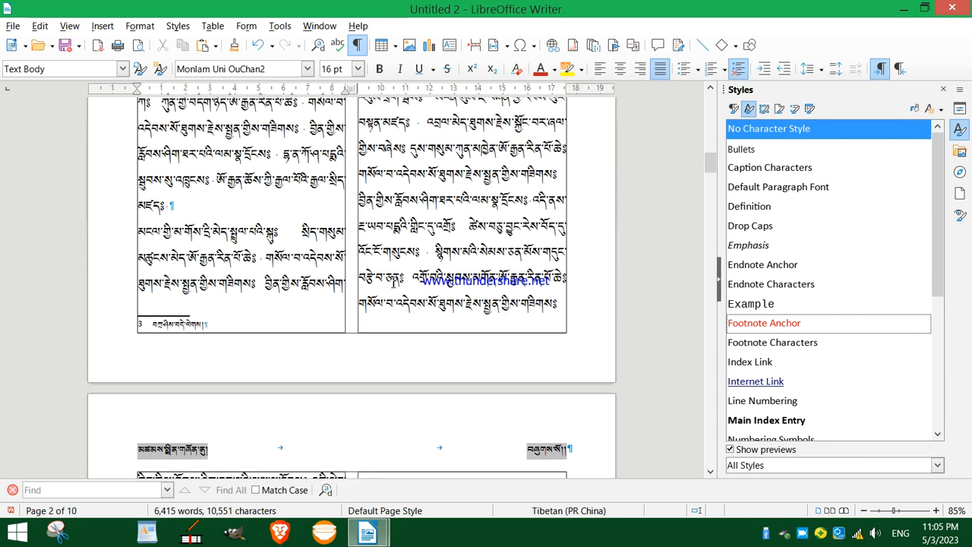
click(769, 345)
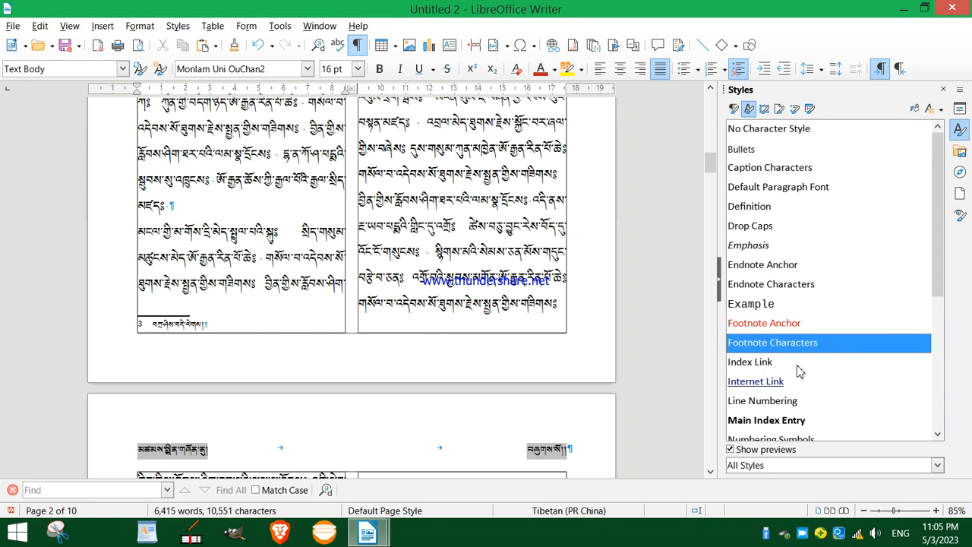
right_click(778, 348)
click(811, 368)
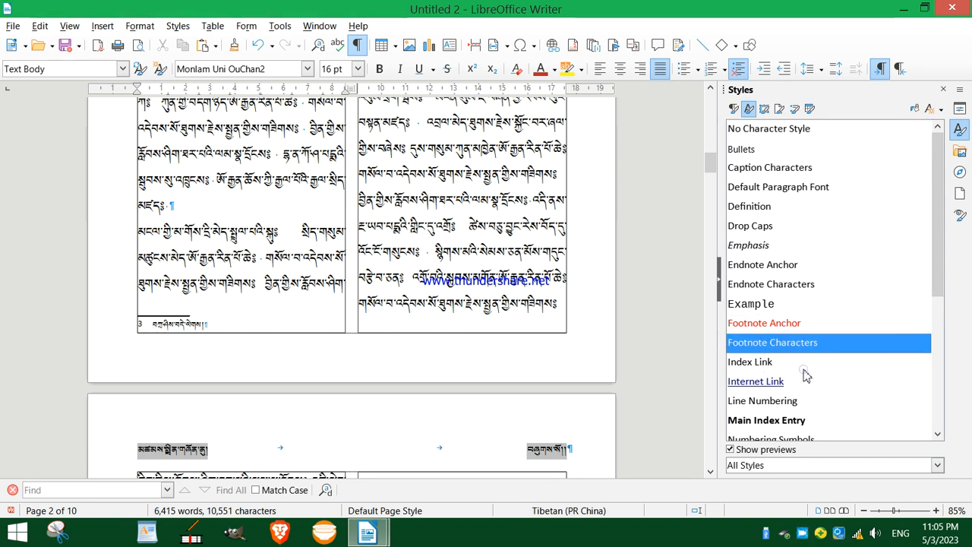
drag(414, 58, 504, 76)
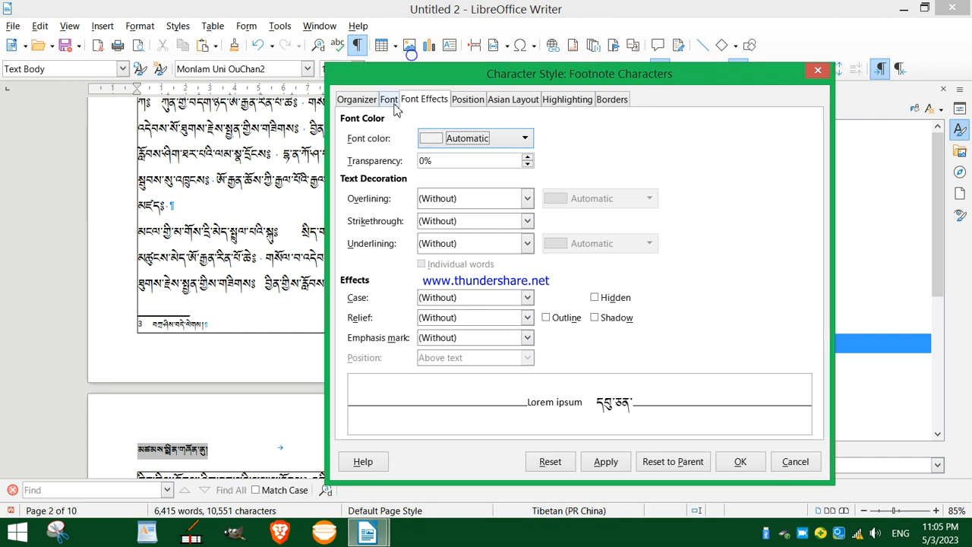
click(389, 99)
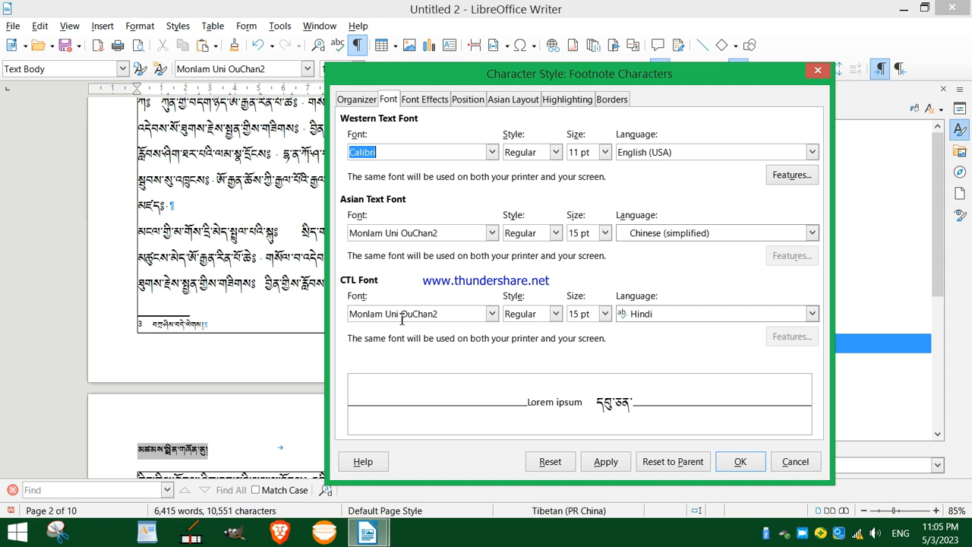
click(492, 232)
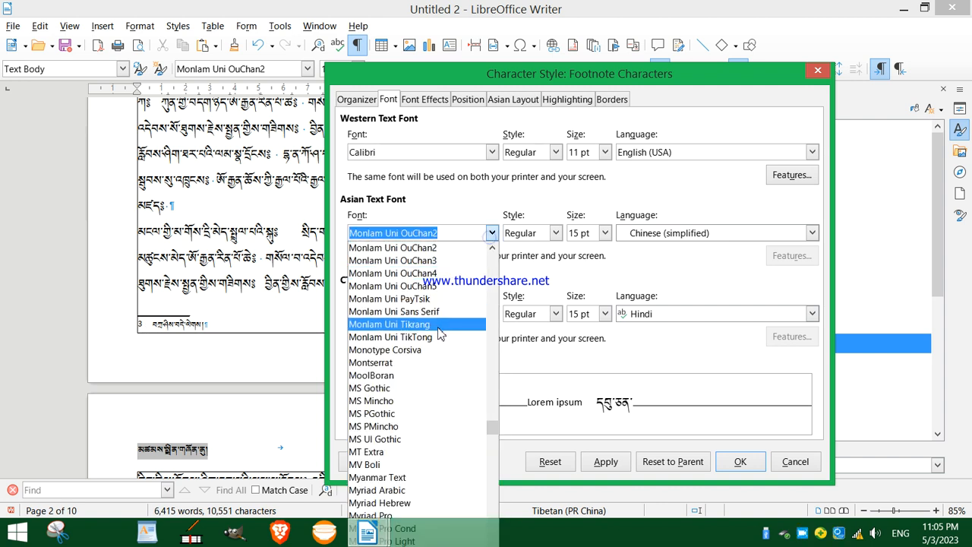
scroll(439, 334, down, 5)
scroll(439, 334, down, 20)
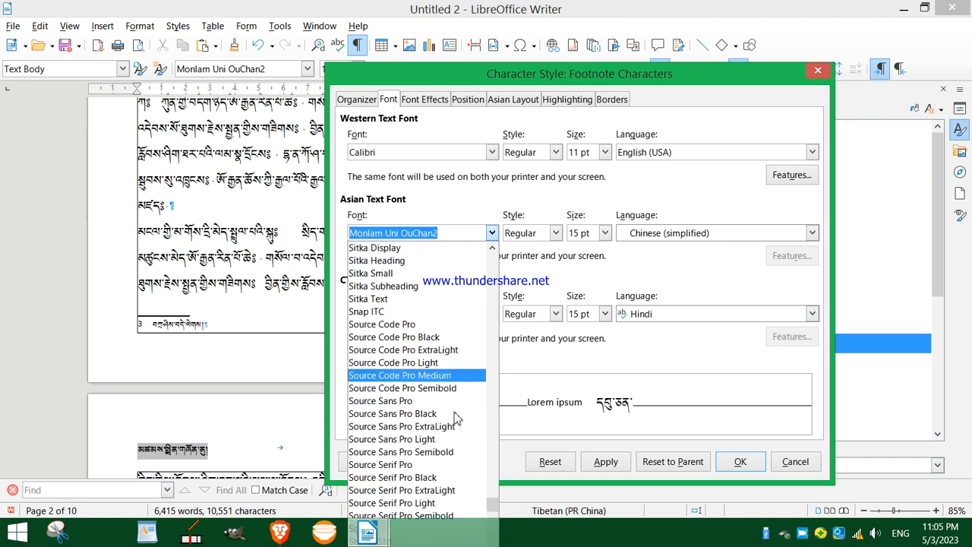
scroll(458, 445, down, 6)
scroll(458, 451, up, 2)
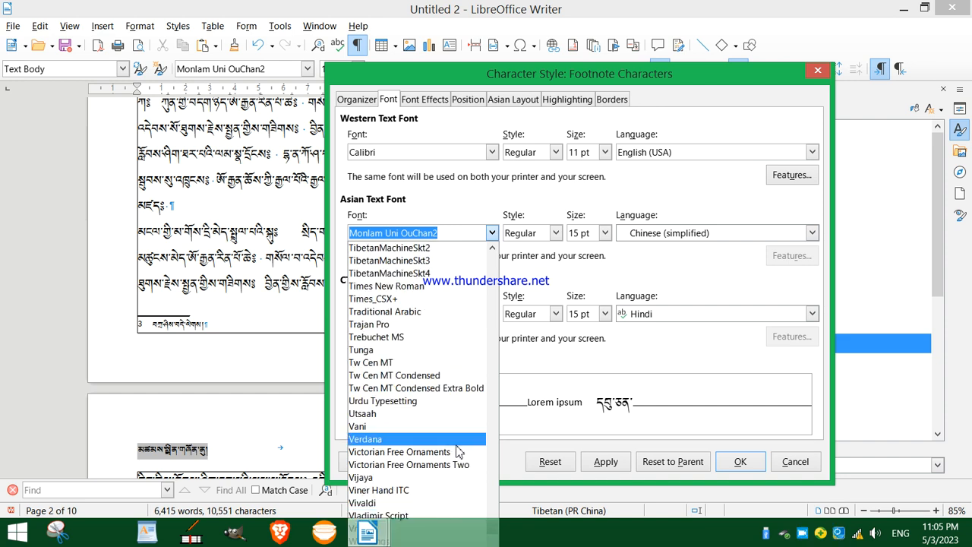
scroll(456, 451, up, 2)
scroll(437, 448, up, 3)
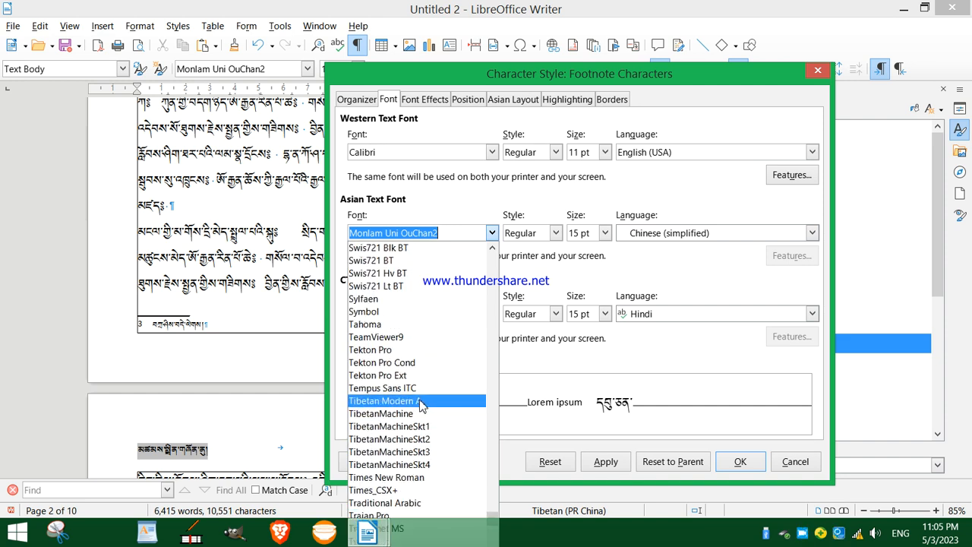
click(410, 478)
- Set the Footnote Characters style's CTL font to Times New Roman and its Asian and CTL font sizes to 10 pt
click(492, 314)
text(ཏ)
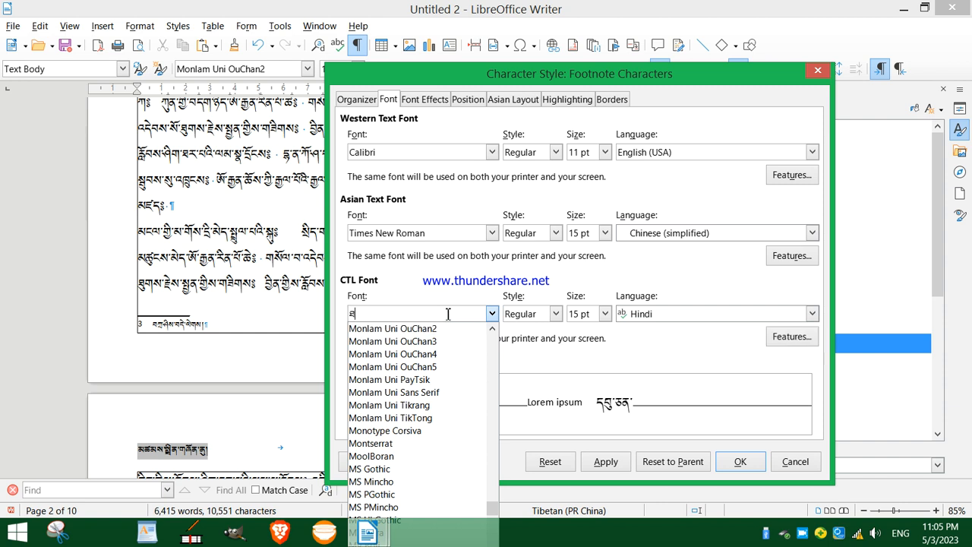
key(BackSpace)
key(super+space)
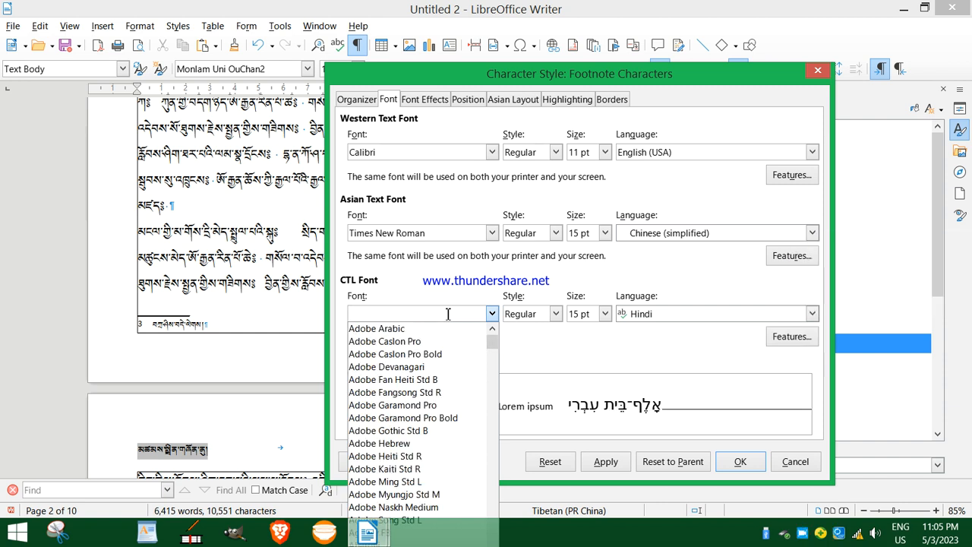
text(Times New Roman)
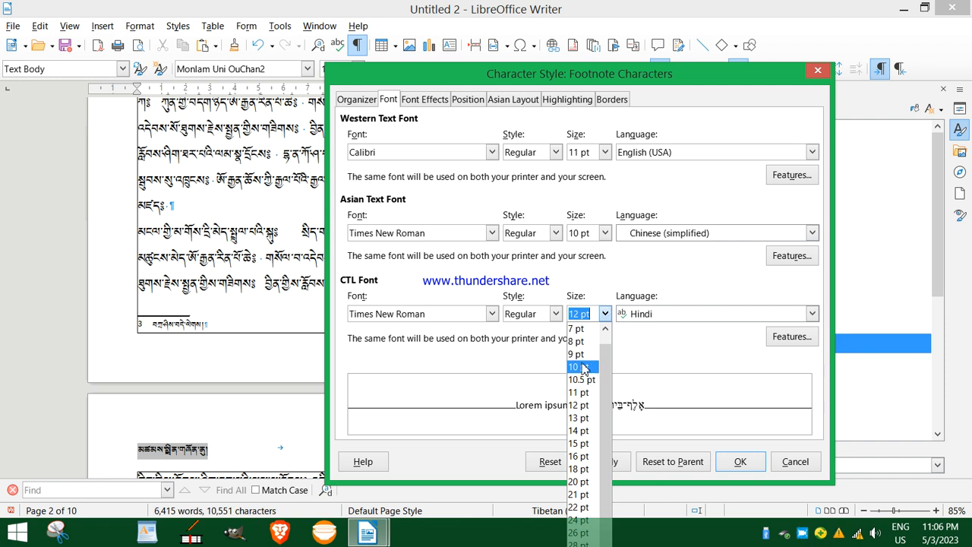
click(583, 365)
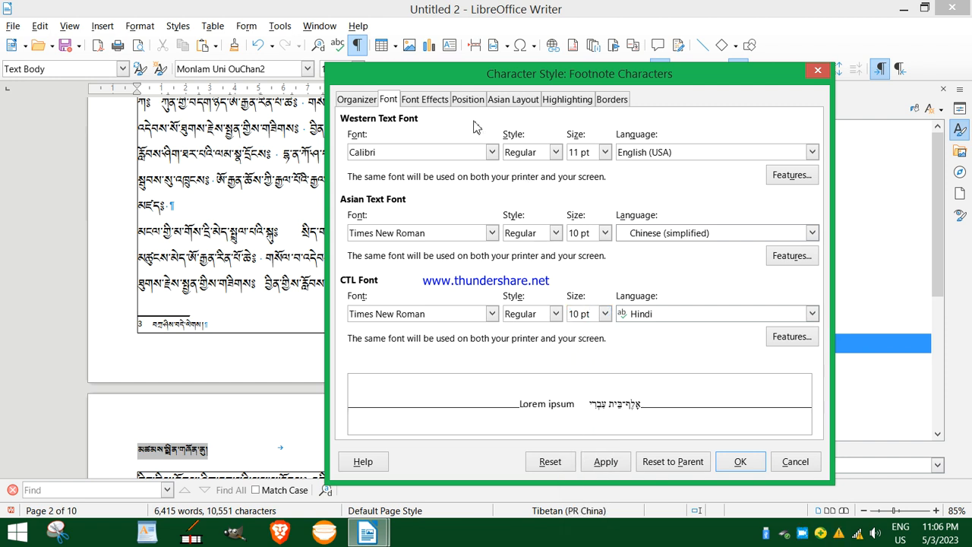
- Set the Footnote Characters style's font color to Brick and save the style changes
click(436, 102)
click(524, 139)
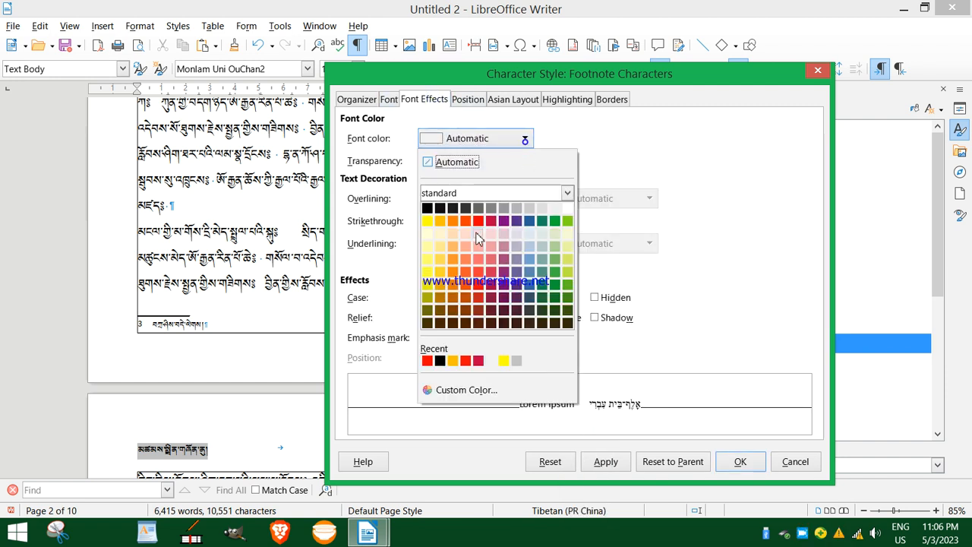
click(440, 220)
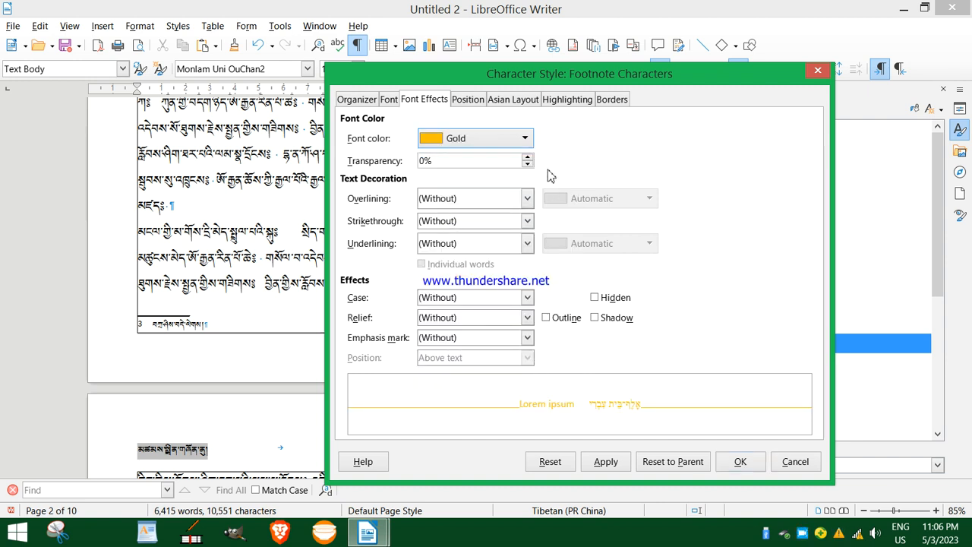
click(525, 138)
click(472, 226)
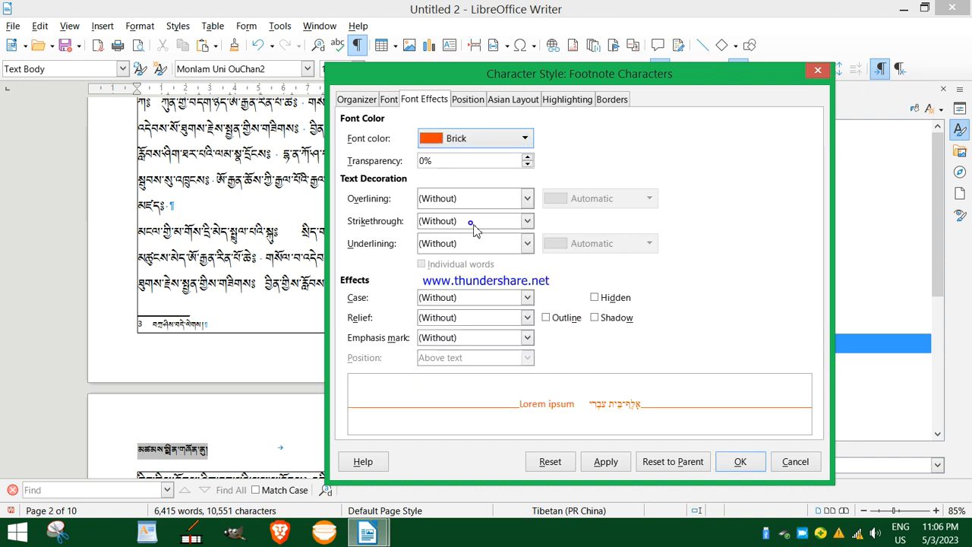
click(607, 461)
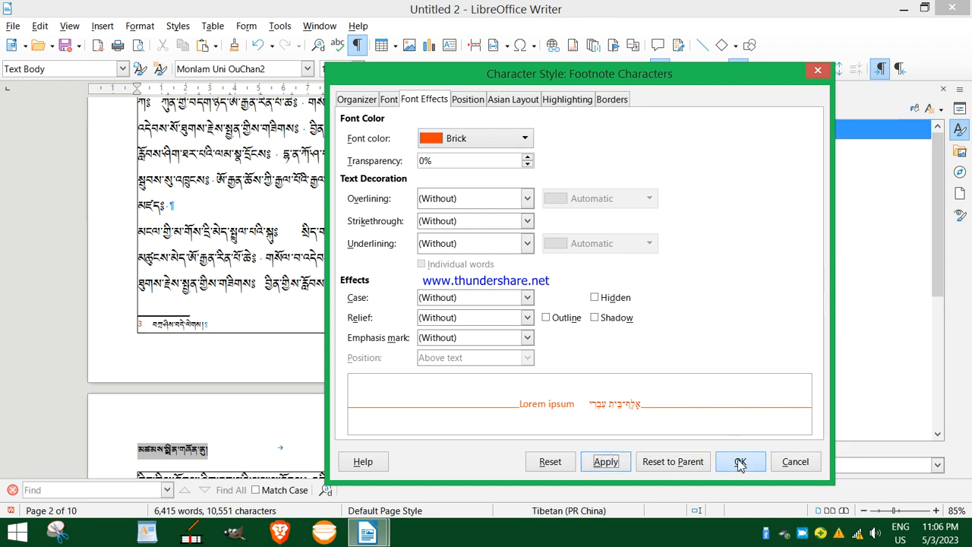
click(739, 461)
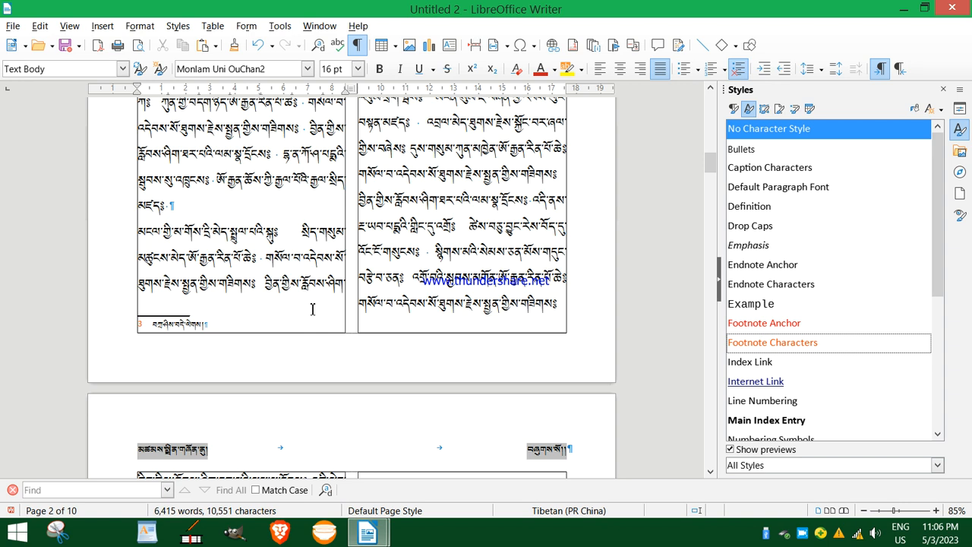
- Make the Footnote Characters style write in double lines enclosed by "[" and "]", and apply the change
right_click(747, 347)
click(777, 362)
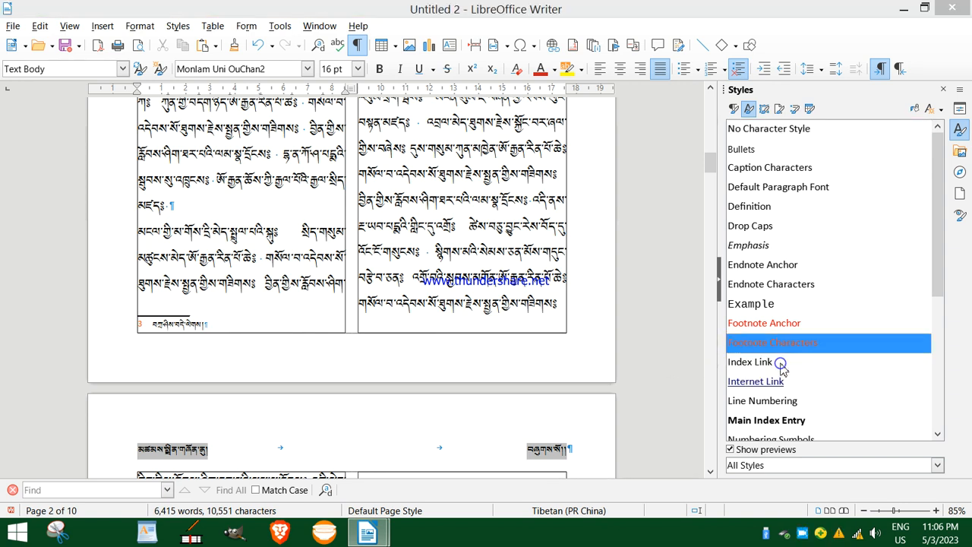
click(418, 84)
click(256, 119)
click(258, 196)
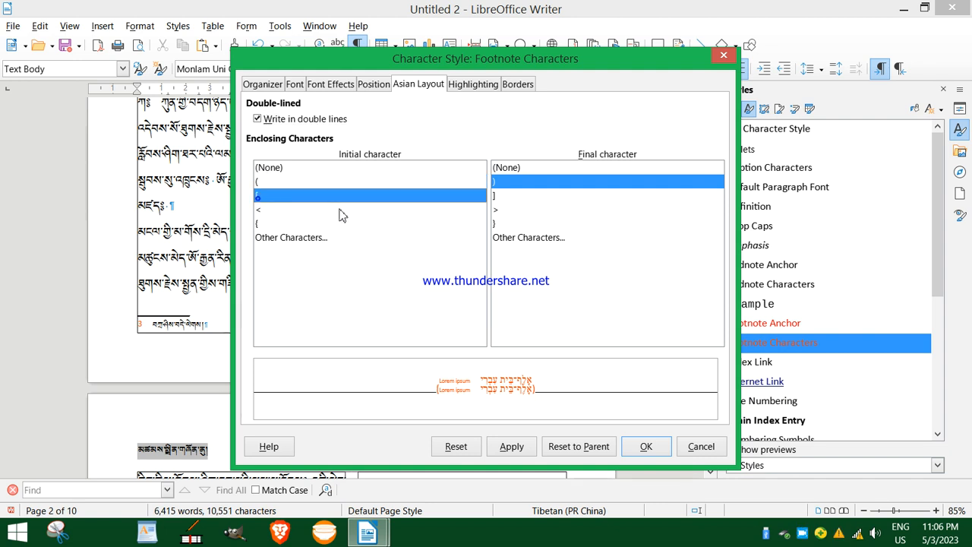
click(502, 199)
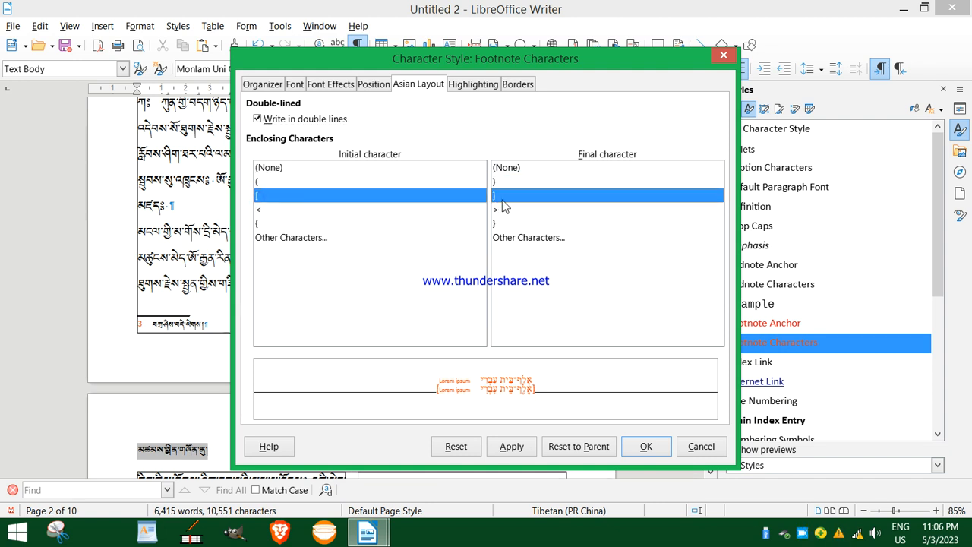
click(511, 446)
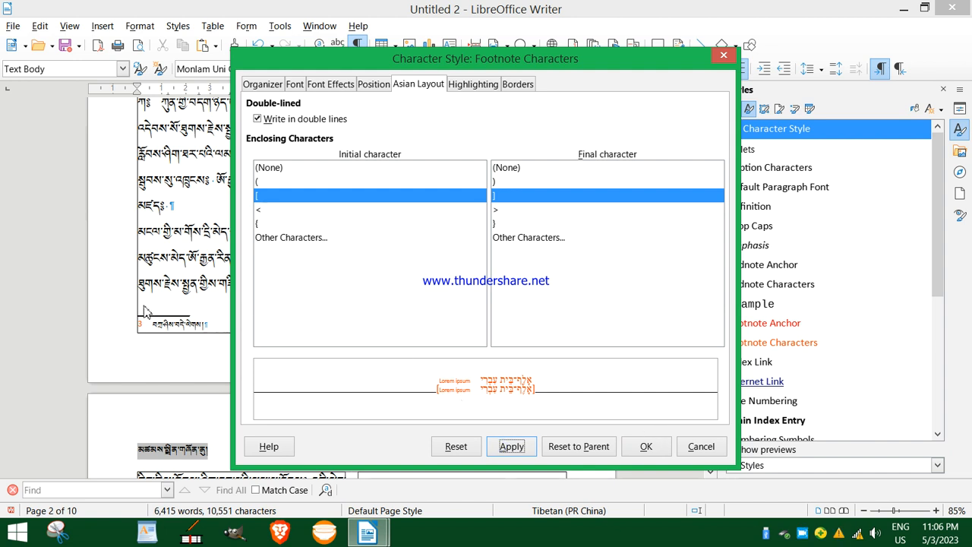
- Review the Footnote Characters style's double-line, position, font effects and organizer settings, and save the style with double lines kept on
click(258, 119)
click(257, 119)
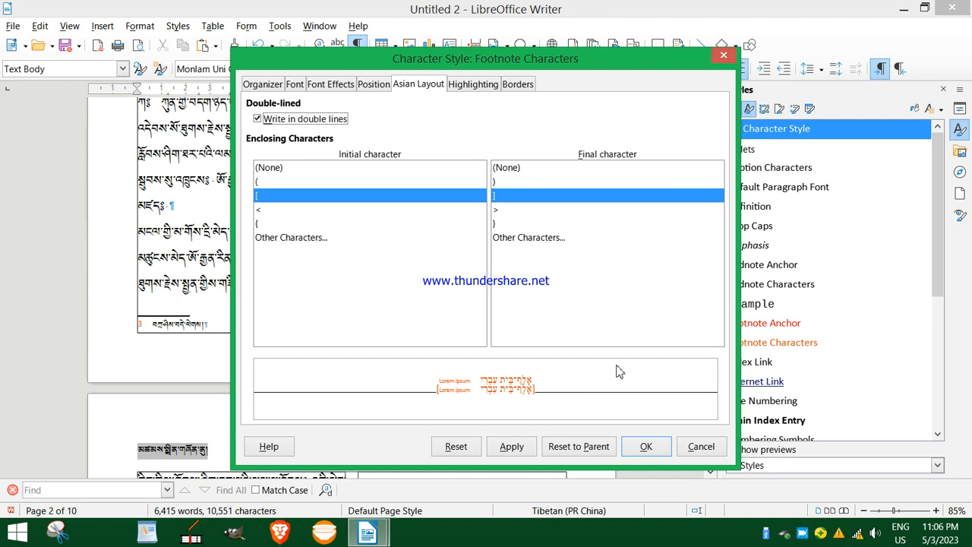
mouse_move(542, 61)
mouse_down()
mouse_move(340, 126)
mouse_move(545, 68)
mouse_up()
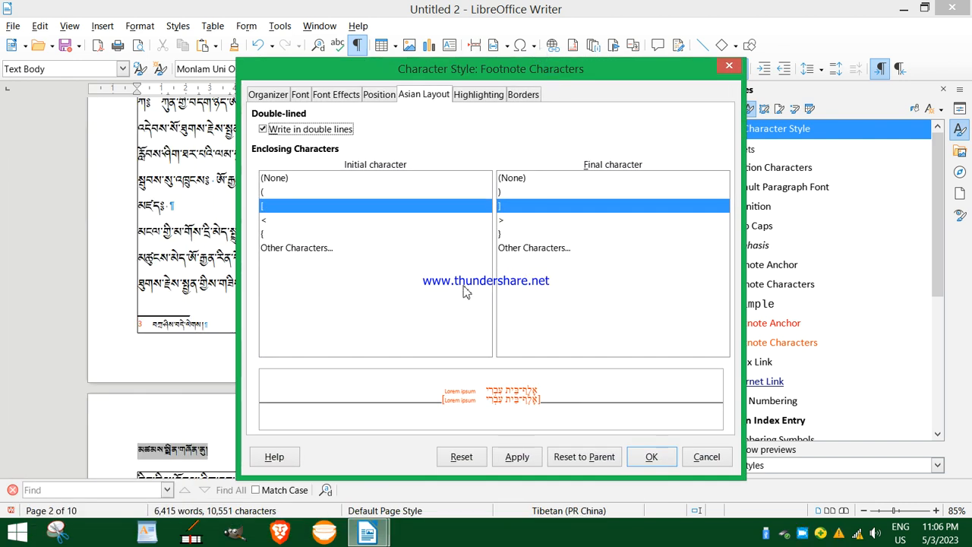
click(372, 95)
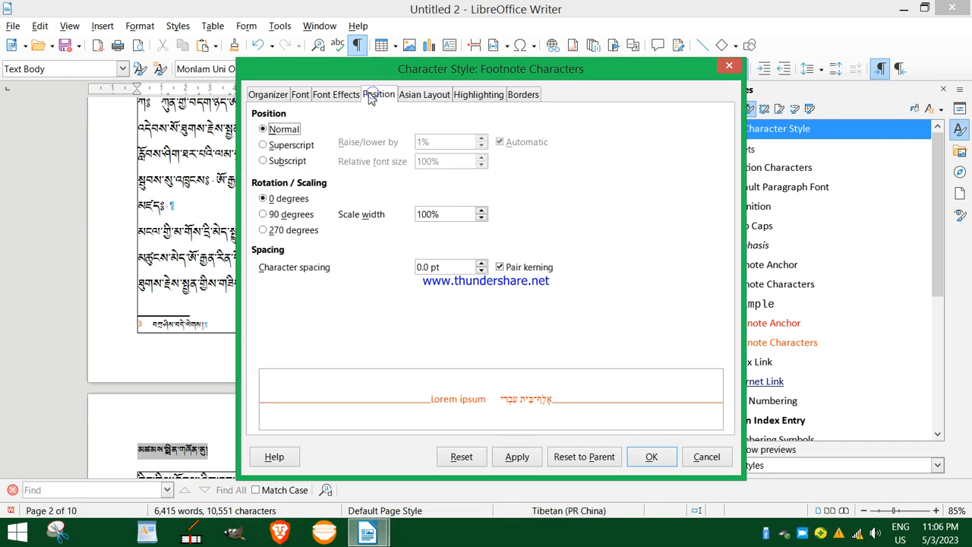
click(334, 94)
click(273, 94)
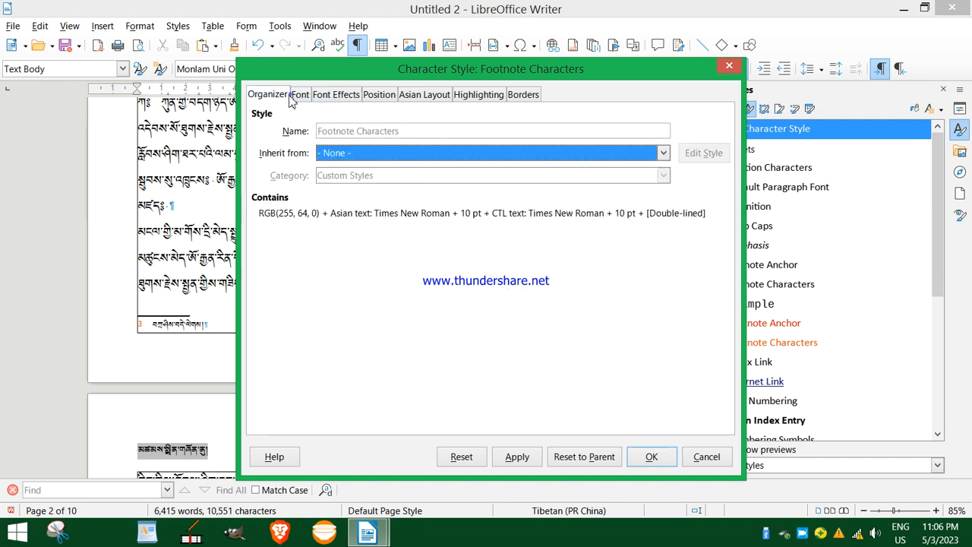
click(517, 457)
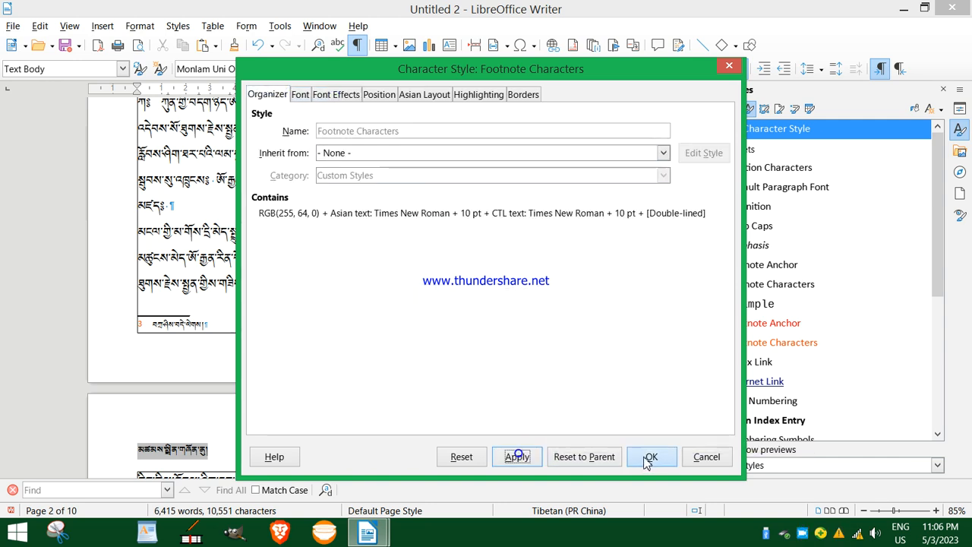
click(644, 456)
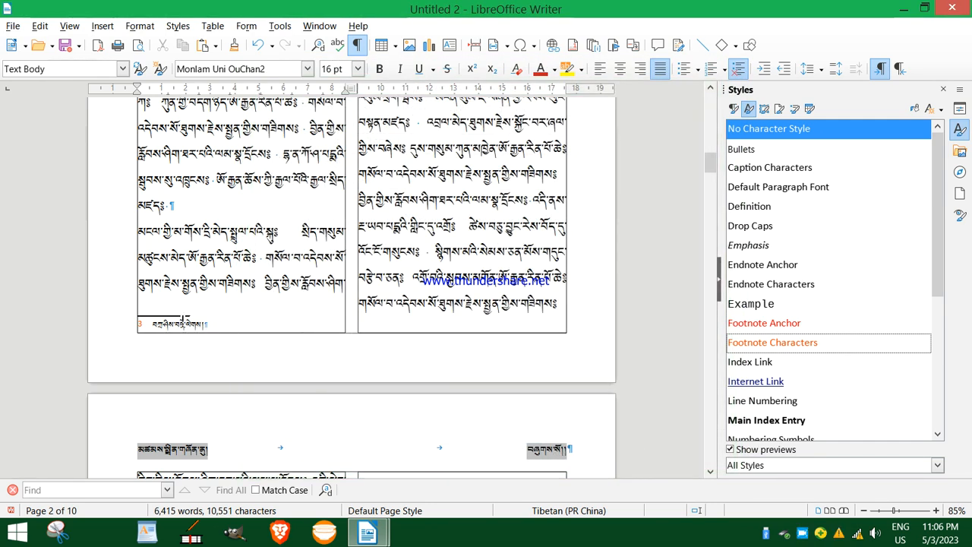
- Place the cursor in the text of footnote 3 and open its Footnote paragraph style for modification
click(140, 332)
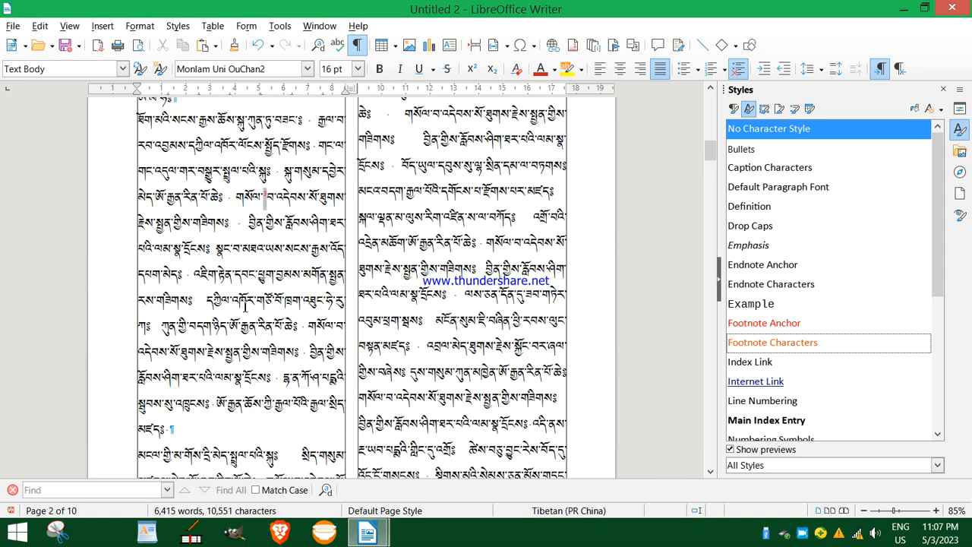
scroll(346, 366, down, 5)
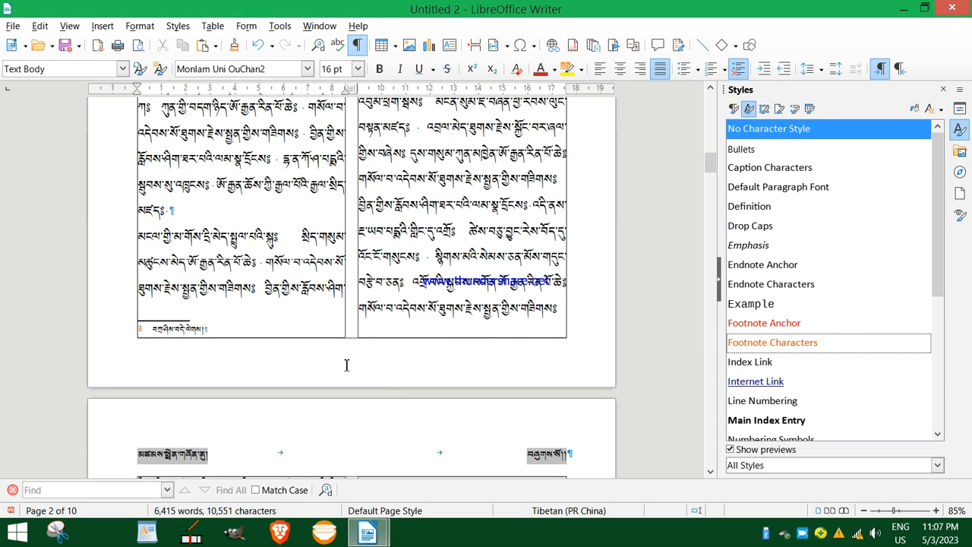
click(195, 334)
drag(213, 333, 152, 332)
click(180, 330)
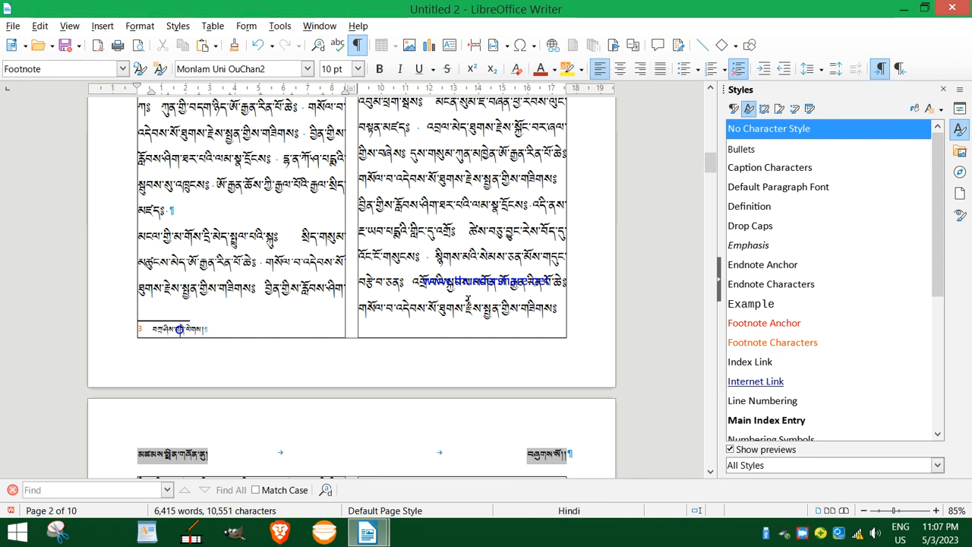
click(734, 109)
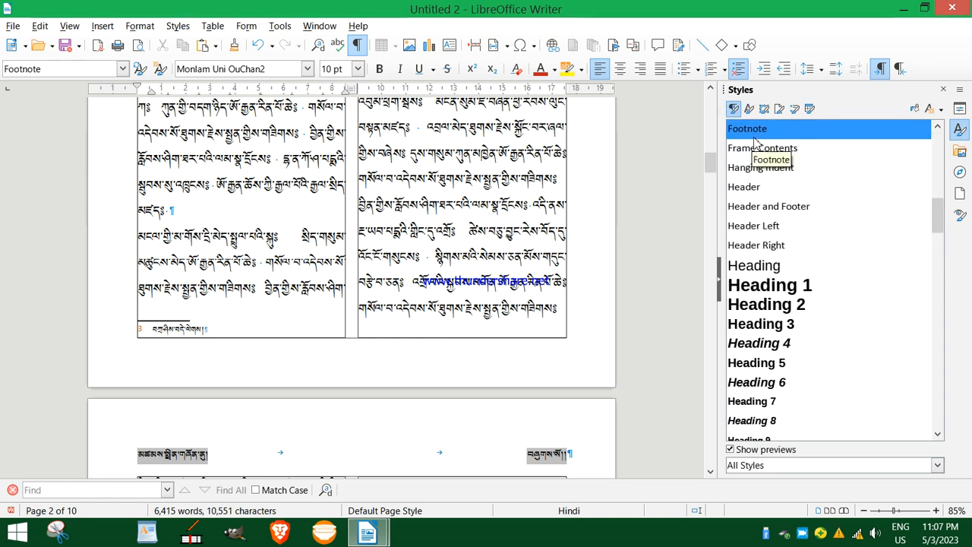
scroll(756, 204, up, 5)
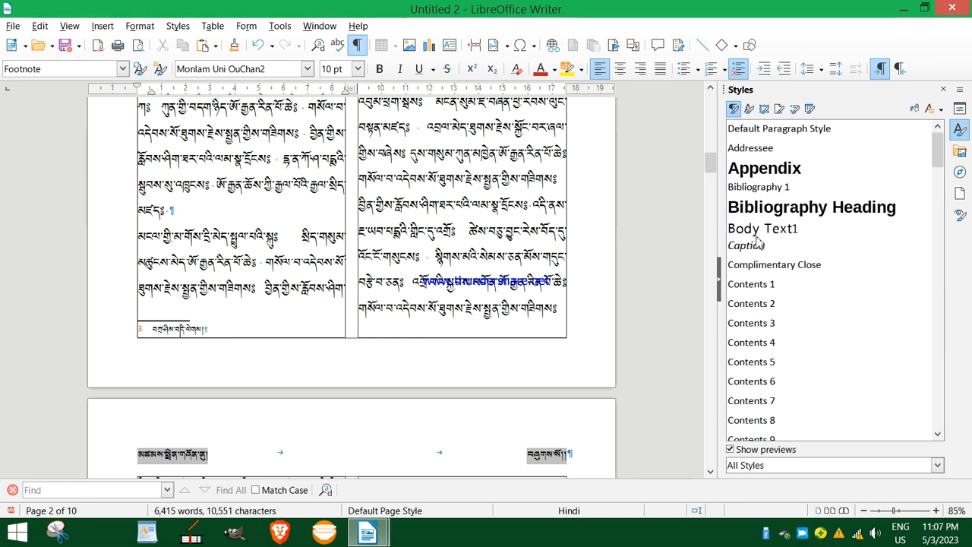
scroll(756, 286, down, 4)
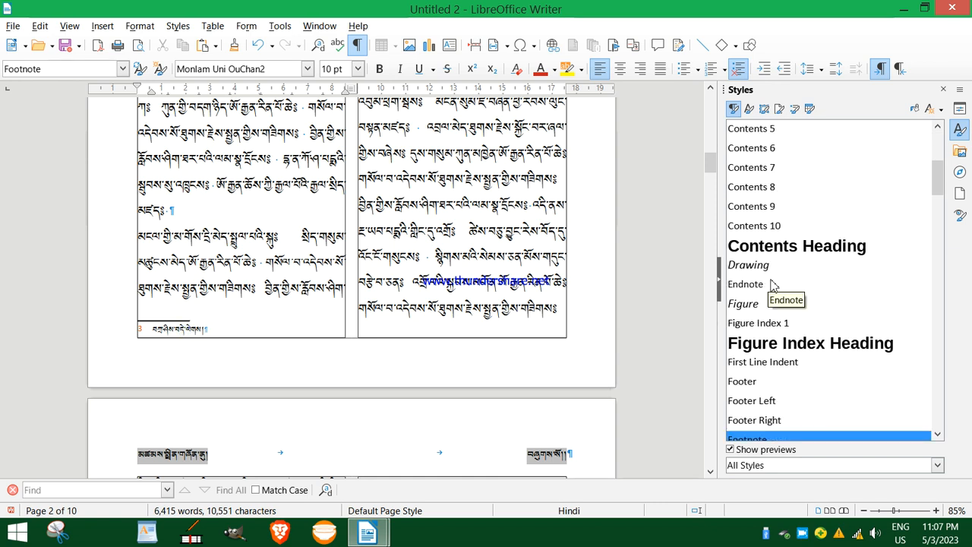
scroll(779, 289, down, 2)
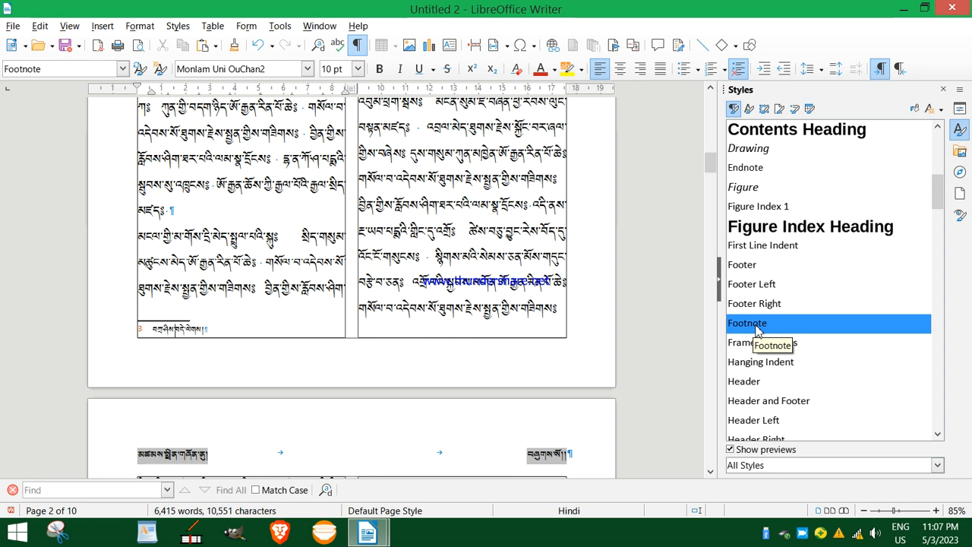
right_click(767, 325)
click(782, 348)
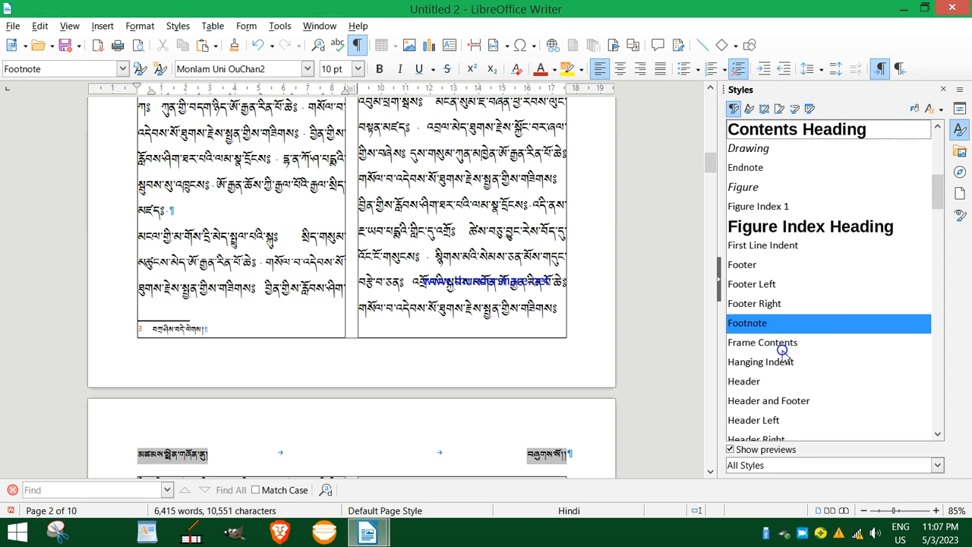
- Set the Footnote paragraph style's font color to Green, then apply and save the style
click(424, 130)
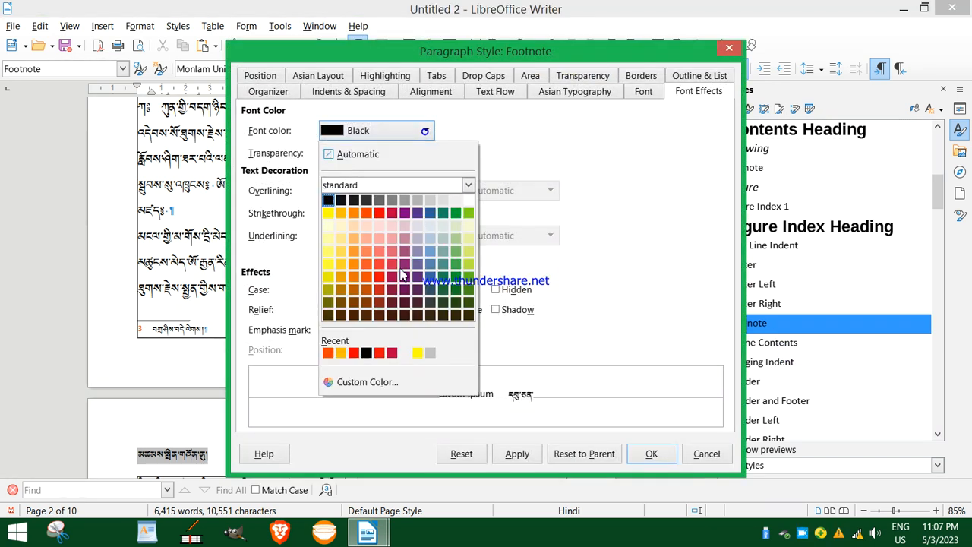
click(379, 213)
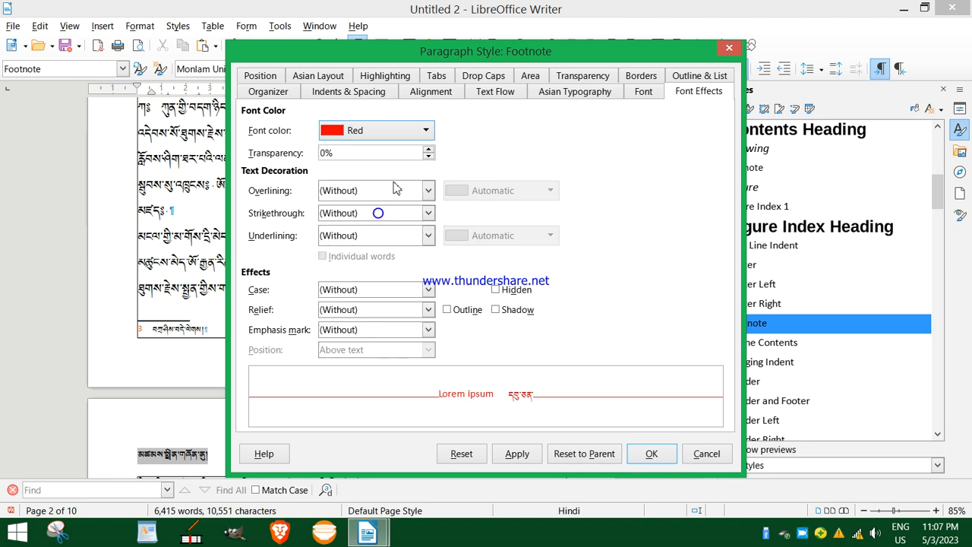
click(426, 130)
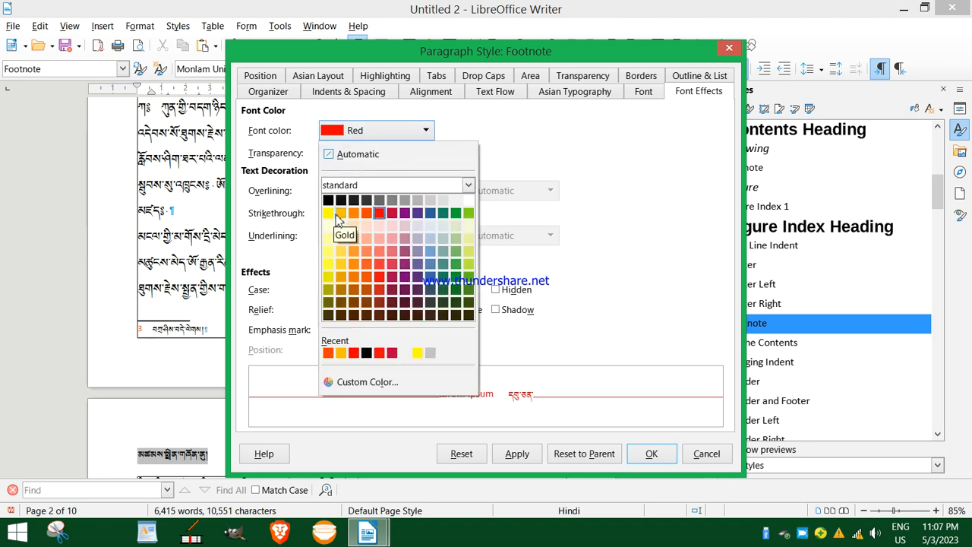
click(456, 215)
click(517, 453)
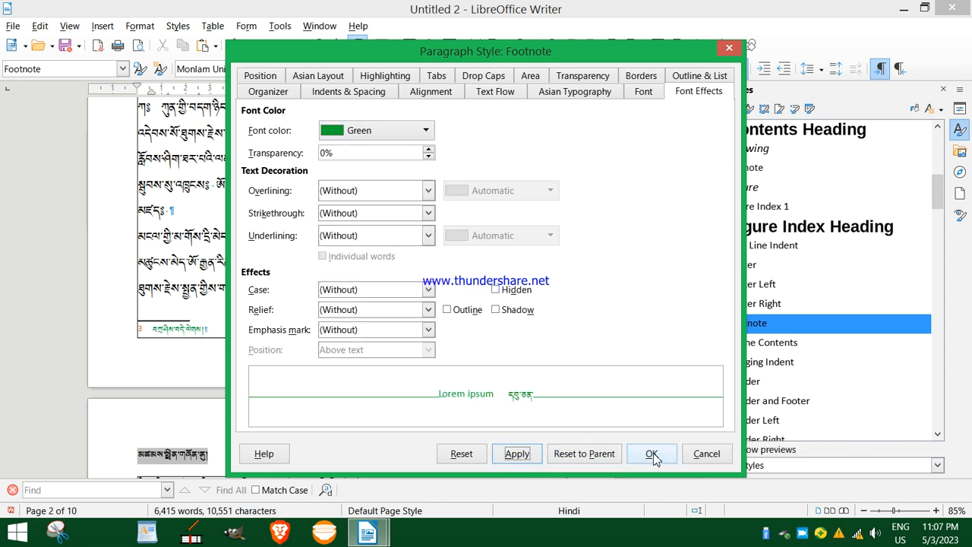
click(651, 454)
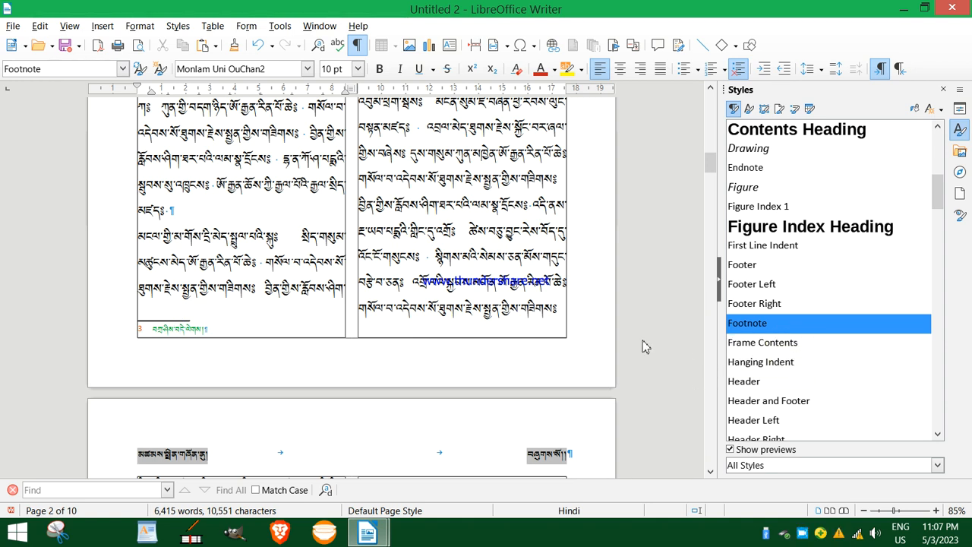
- Examine footnote 3 and its anchor in the body text on page 2
scroll(469, 306, up, 5)
scroll(469, 307, up, 7)
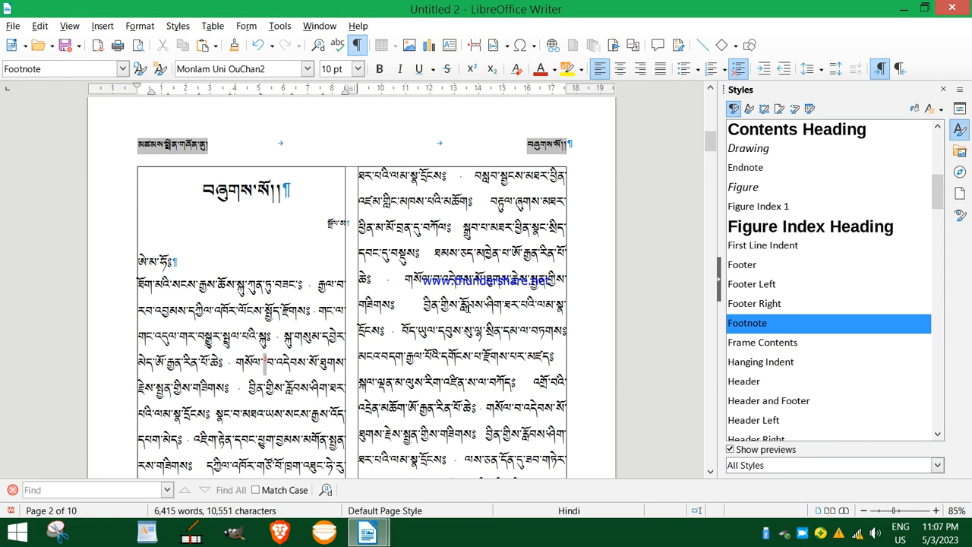
scroll(468, 307, down, 18)
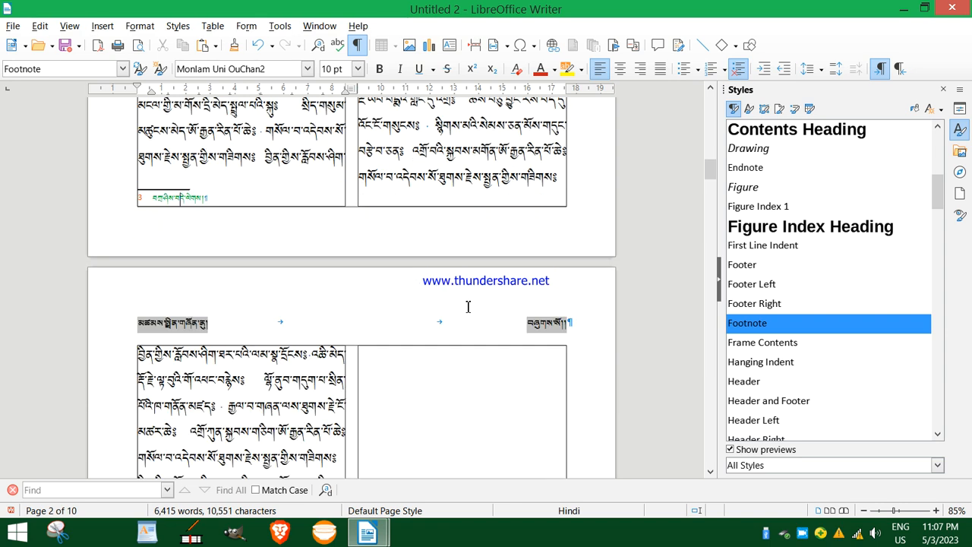
scroll(468, 306, down, 4)
scroll(467, 306, up, 3)
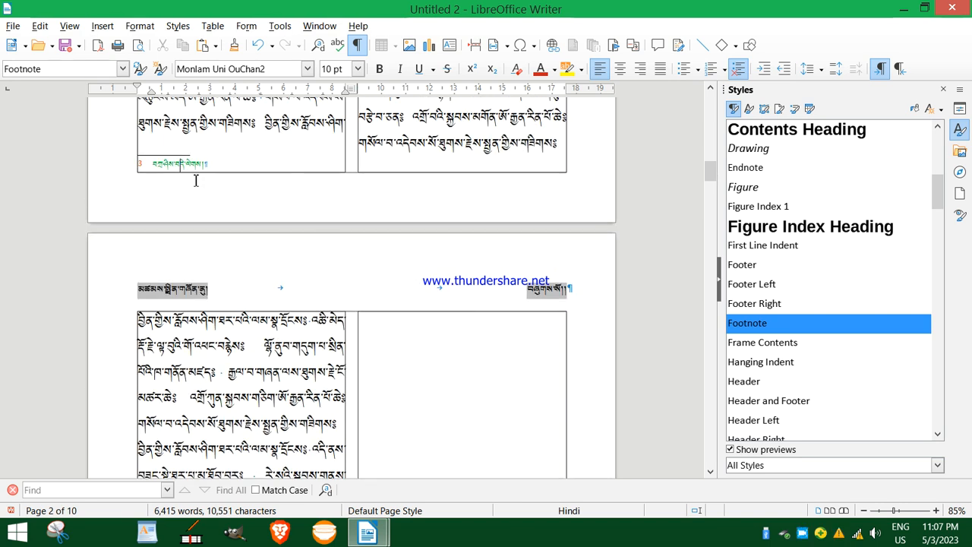
scroll(312, 261, down, 3)
scroll(312, 261, up, 3)
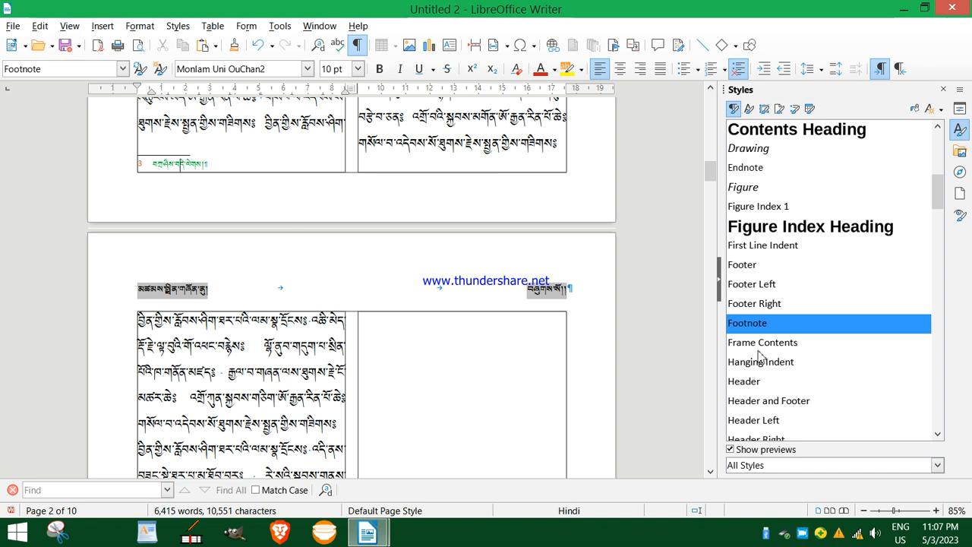
- Insert a new footnote in the body text on page 4
scroll(360, 243, down, 20)
scroll(350, 312, down, 20)
scroll(273, 236, up, 4)
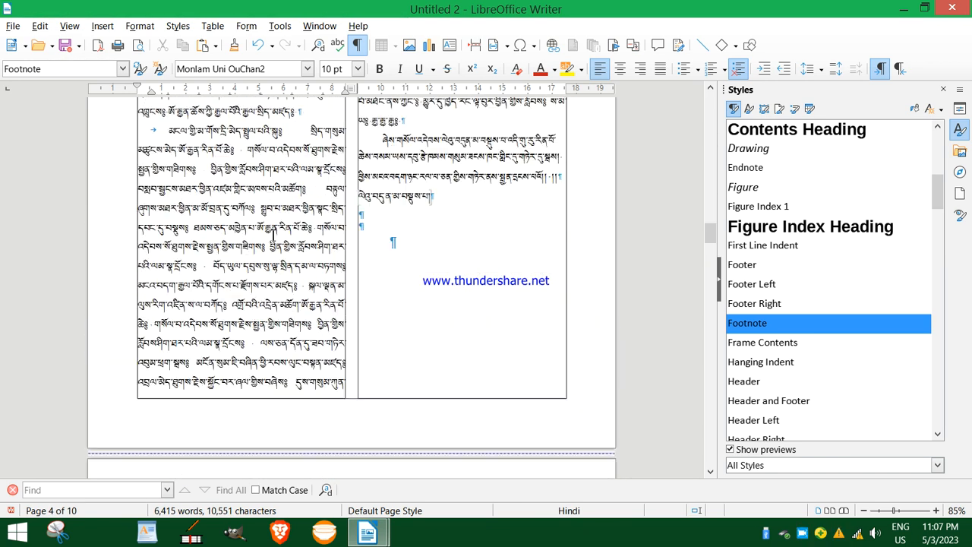
scroll(273, 234, up, 4)
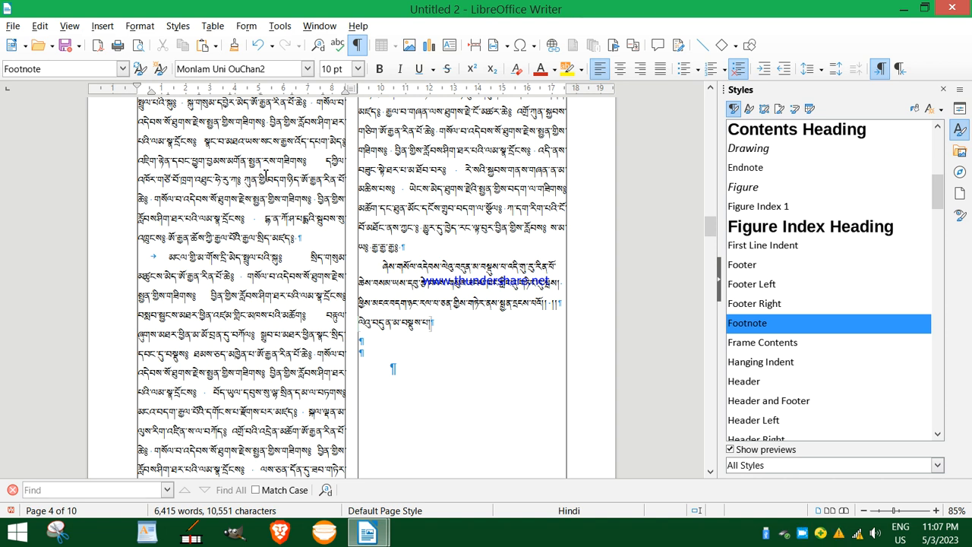
click(441, 156)
click(573, 45)
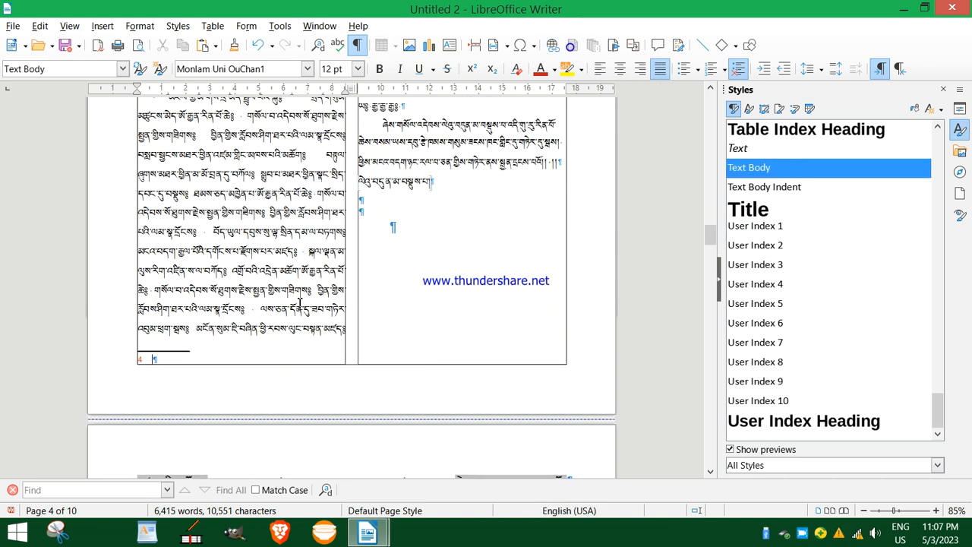
- Switch the input language to Tibetan and enter a Tibetan name as the text of footnote 4
drag(196, 328, 240, 328)
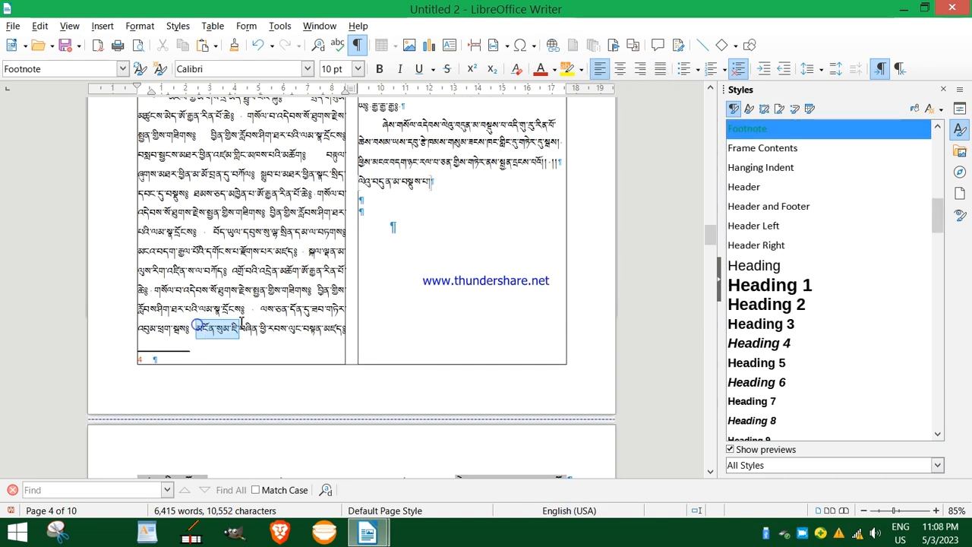
click(159, 358)
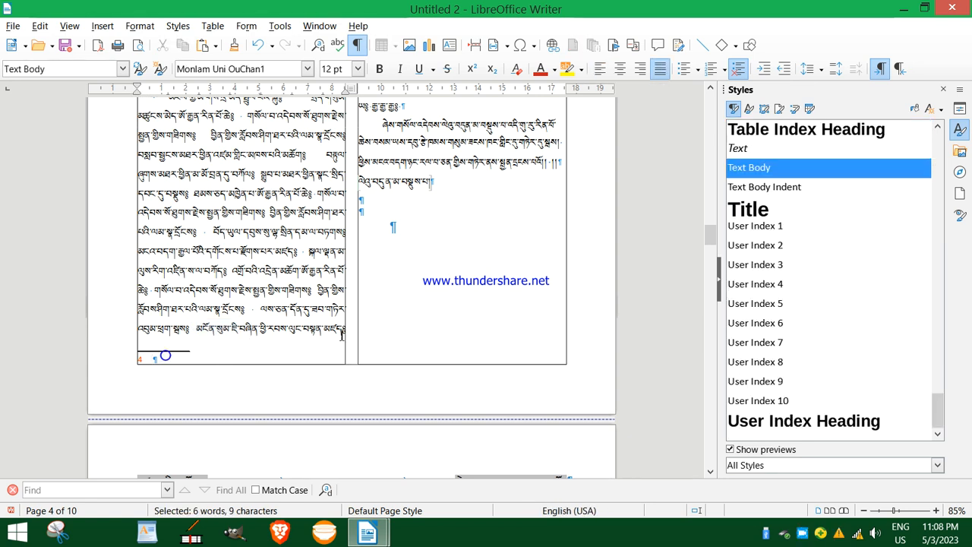
text(sa)
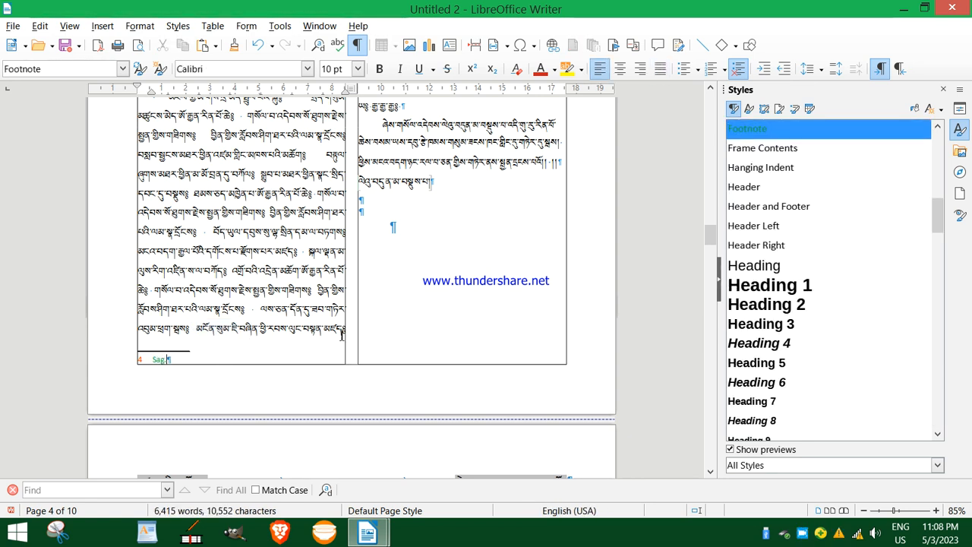
key(BackSpace)
key(BackSpace)
key(BackSpace)
key(super+space)
text(སྒྲོལ་)
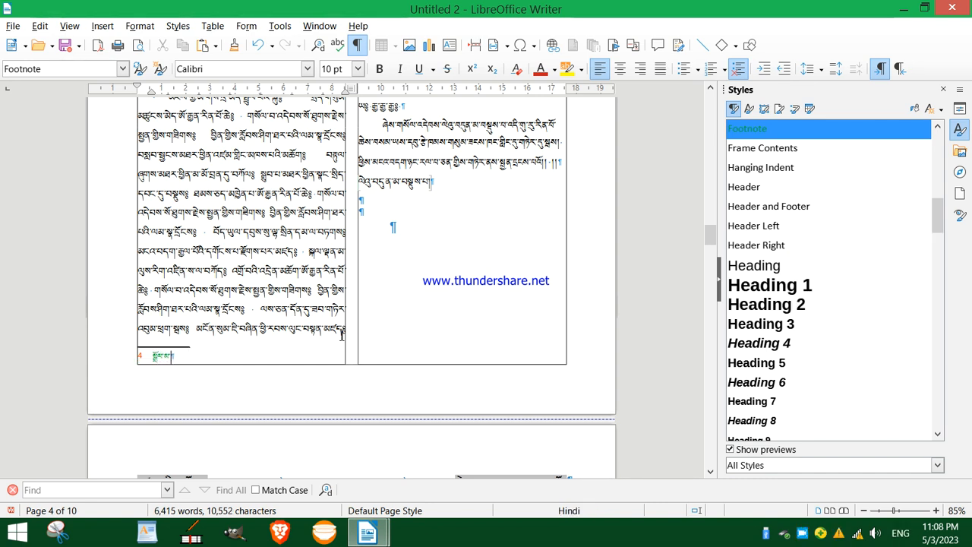
text(མ་ལྷ་མོ།)
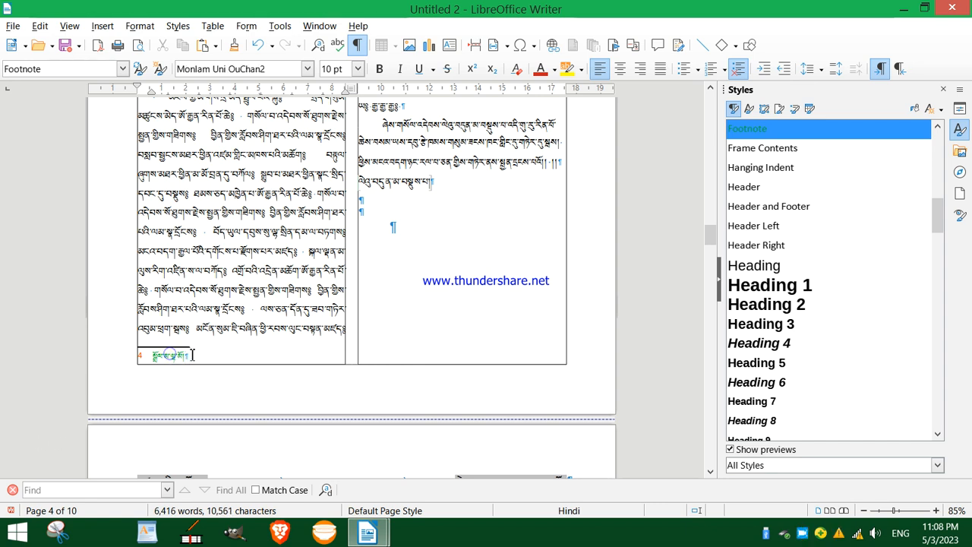
- Check which paragraph styles are assigned to the body text and to the text of footnote 4
scroll(869, 162, up, 2)
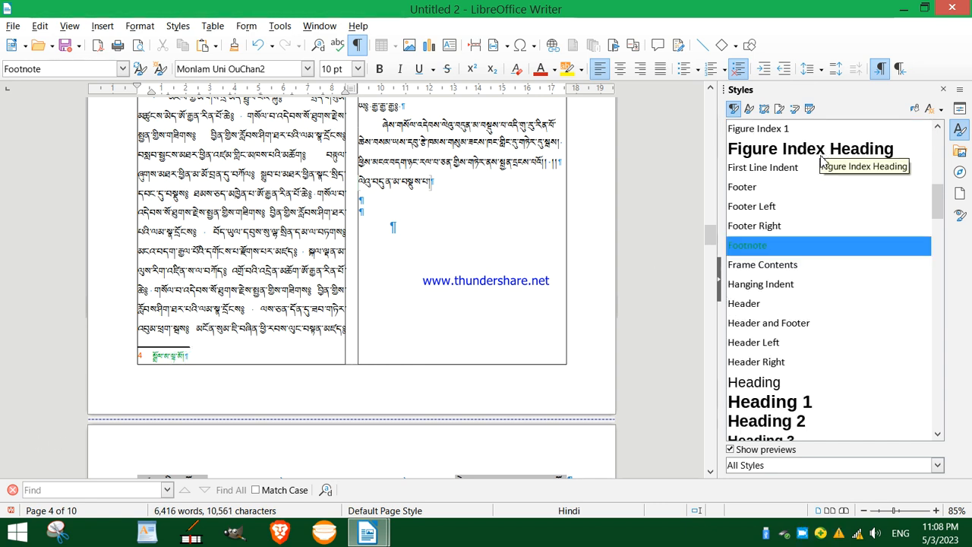
click(183, 346)
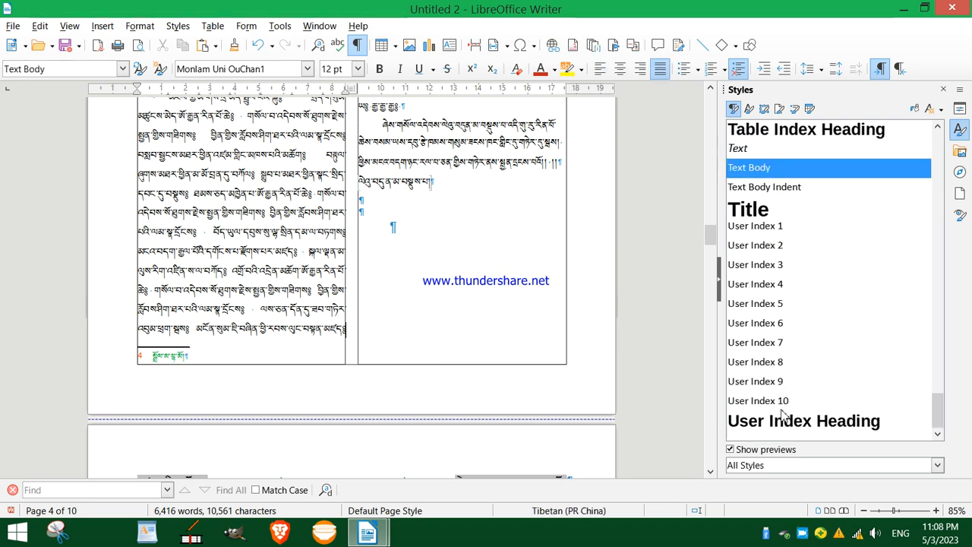
scroll(783, 414, up, 20)
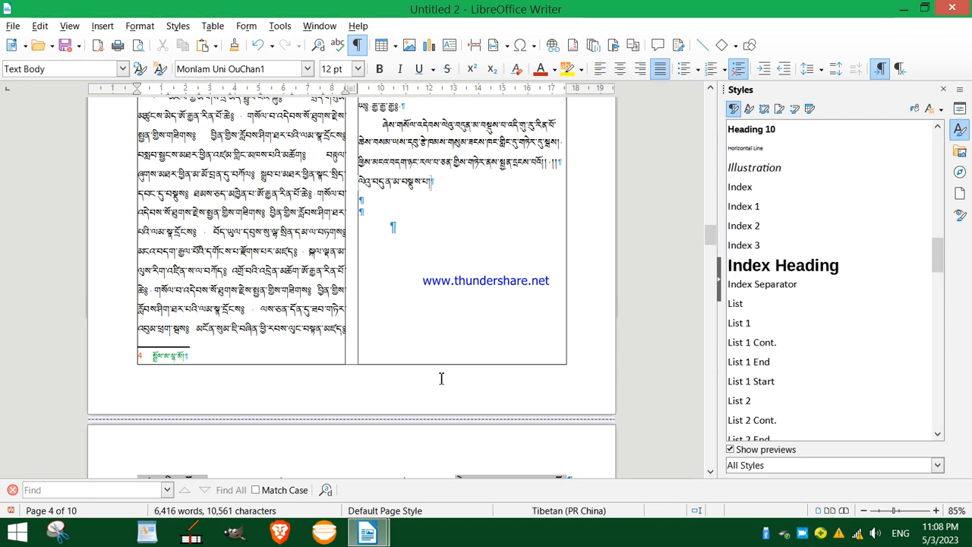
click(189, 348)
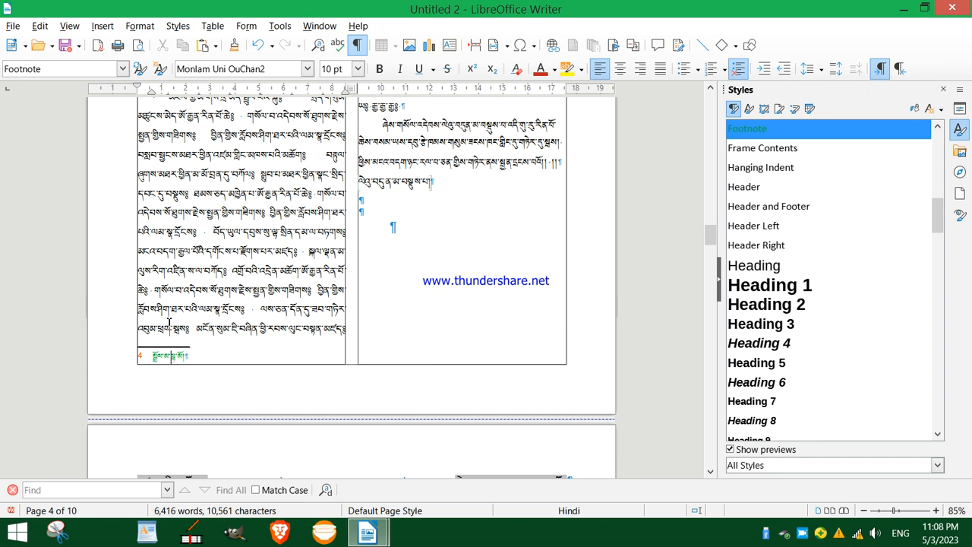
scroll(333, 301, up, 10)
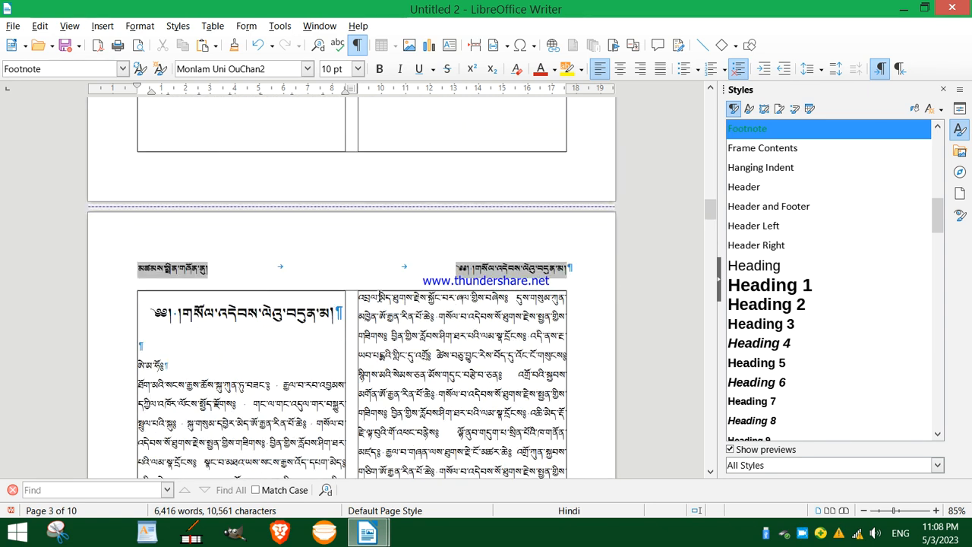
right_click(802, 532)
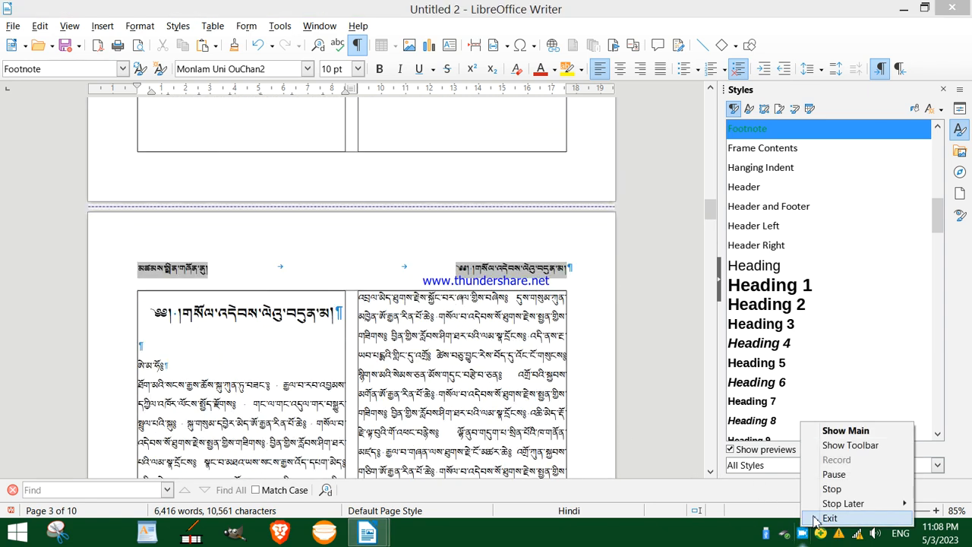